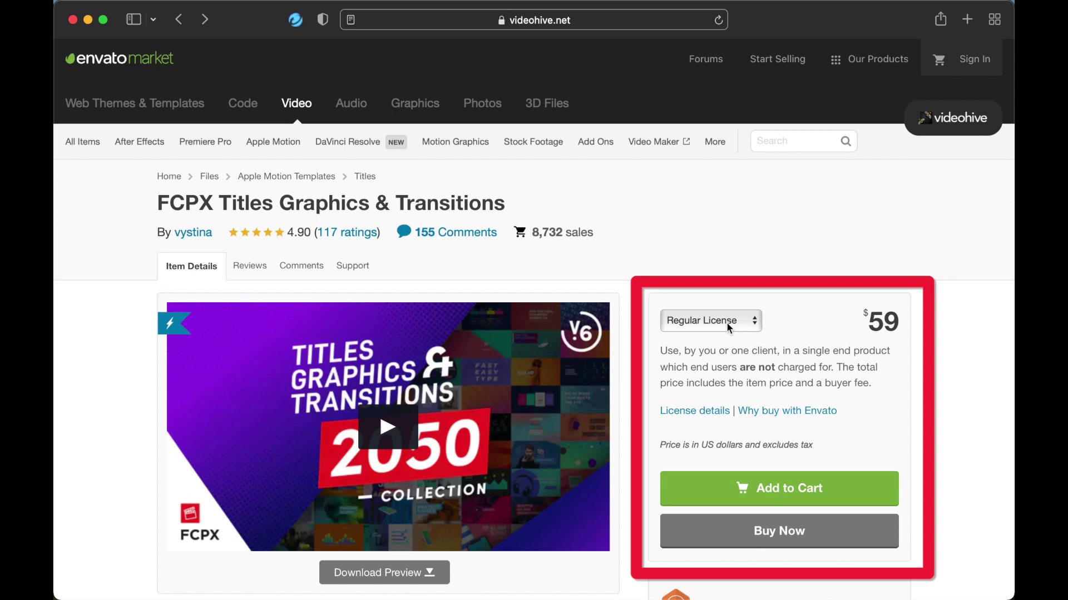
# Compare the Extended License option with the Regular License and leave Regular License chosen
pyautogui.click(727, 324)
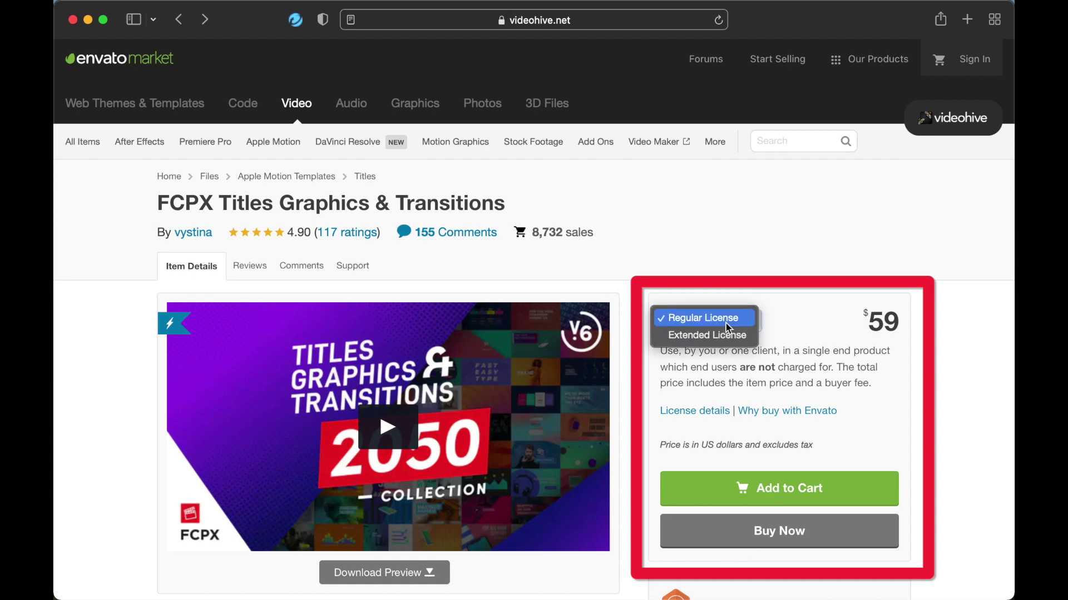
pyautogui.click(726, 336)
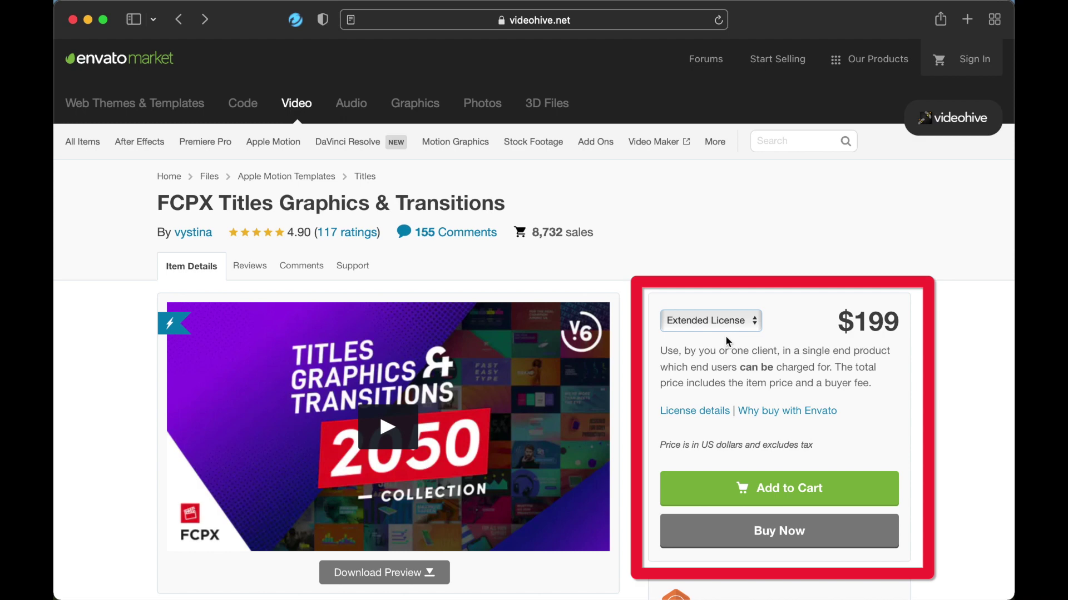
pyautogui.click(725, 324)
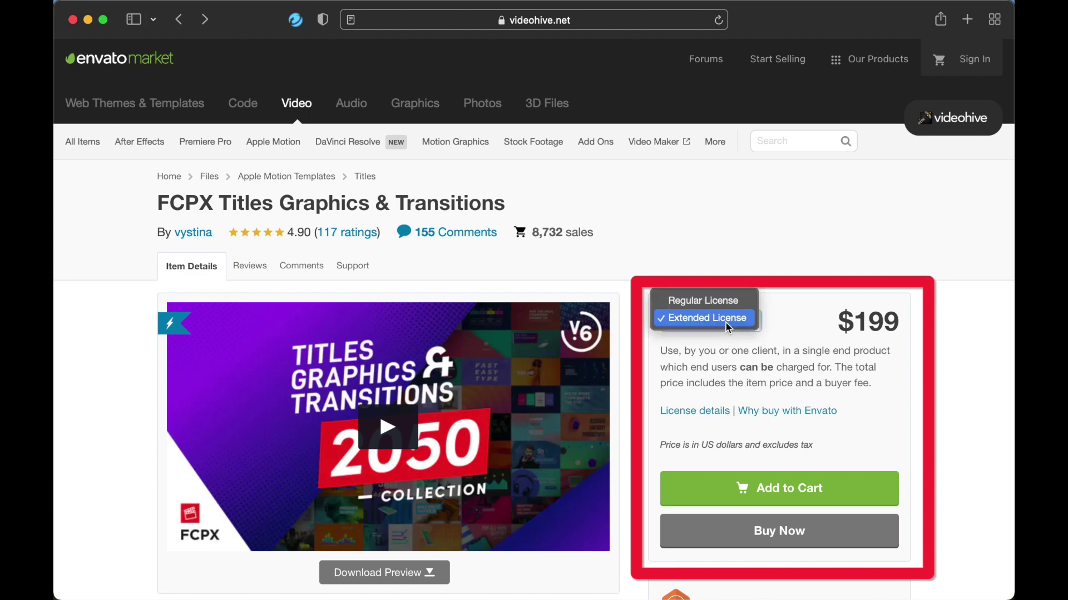
pyautogui.click(726, 302)
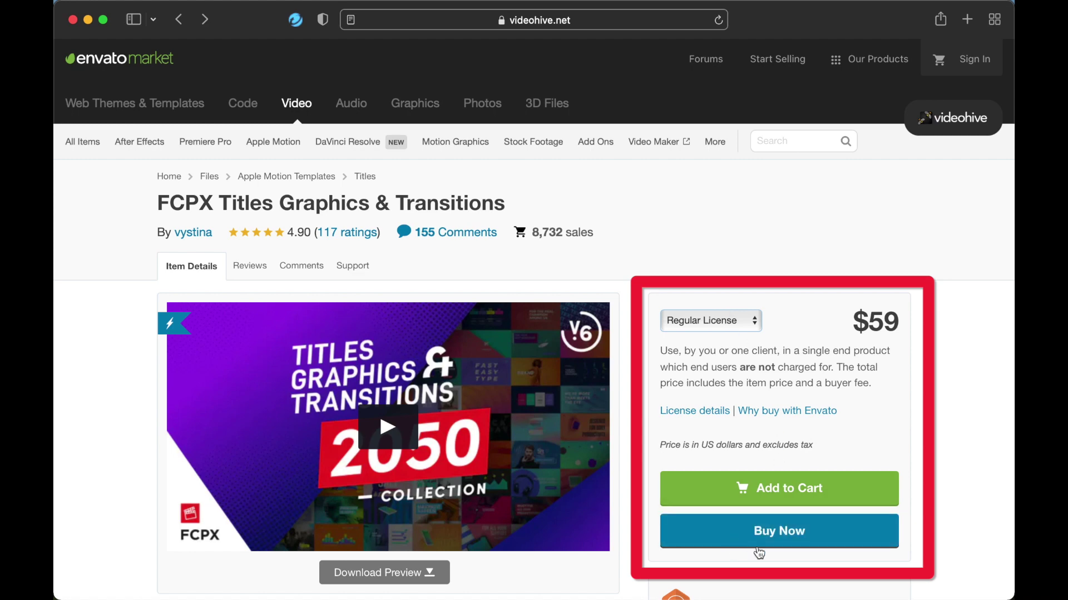
# Buy the item with the Regular License, accept the Terms and Conditions and continue the account sign-up
pyautogui.click(778, 531)
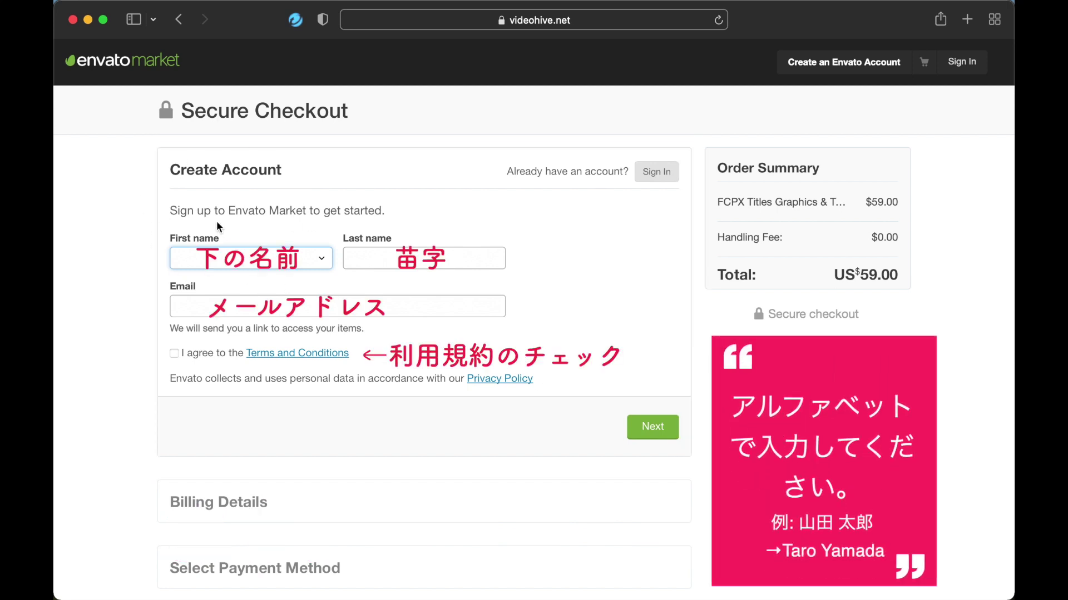
pyautogui.click(174, 354)
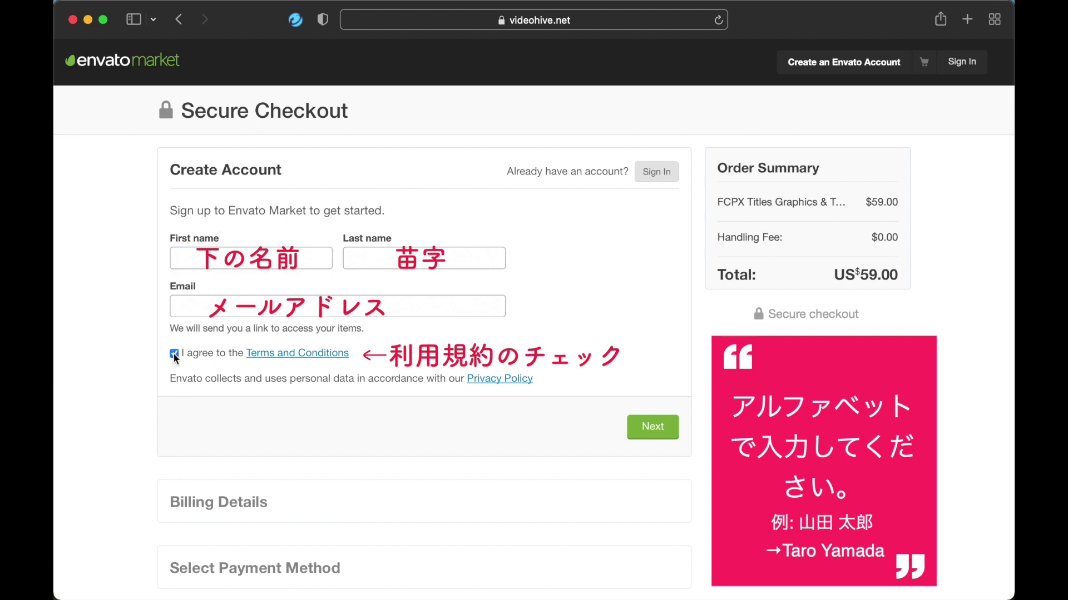
pyautogui.click(649, 431)
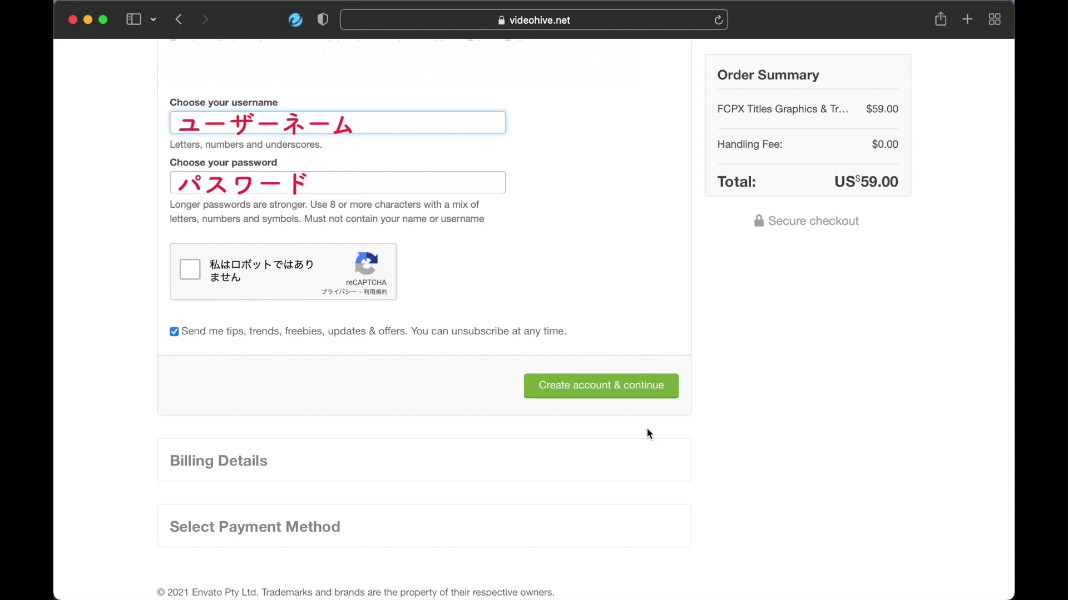
# Create the Envato account with the tips, trends and offers emails left enabled
pyautogui.click(174, 337)
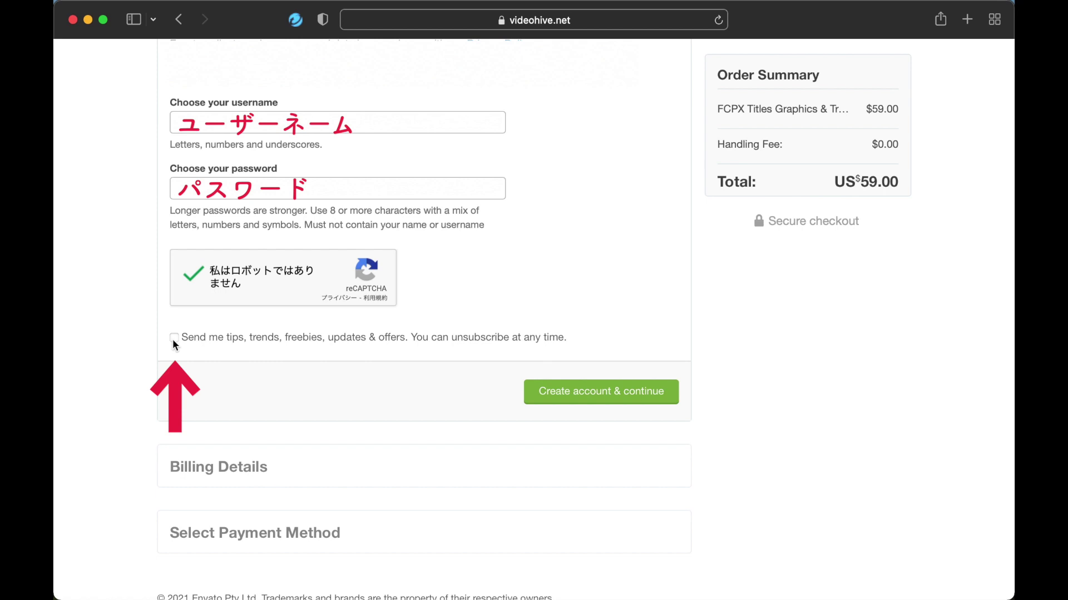
pyautogui.click(174, 338)
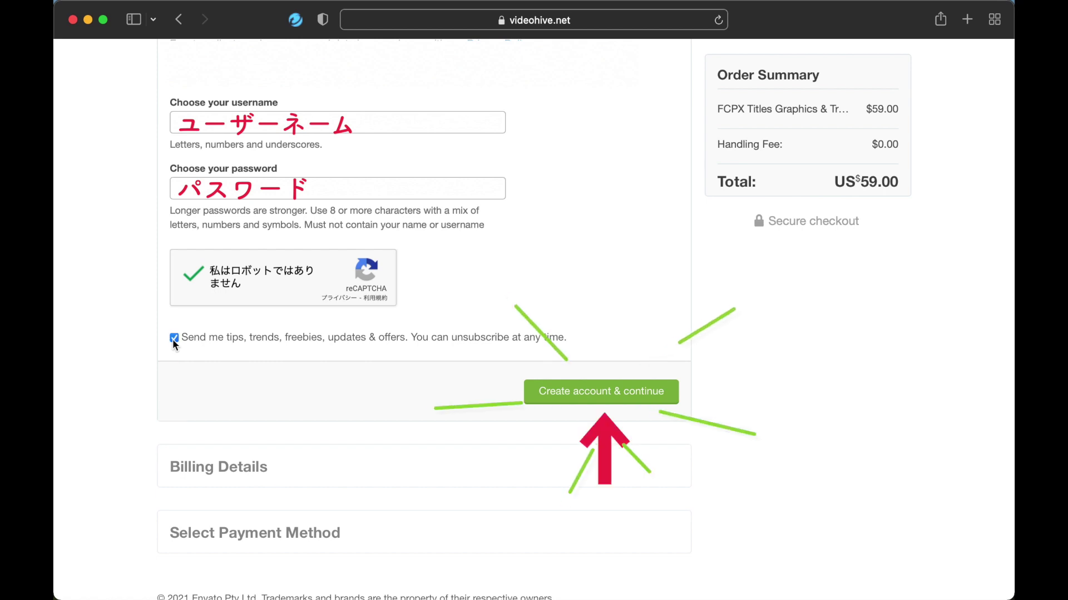
pyautogui.click(603, 396)
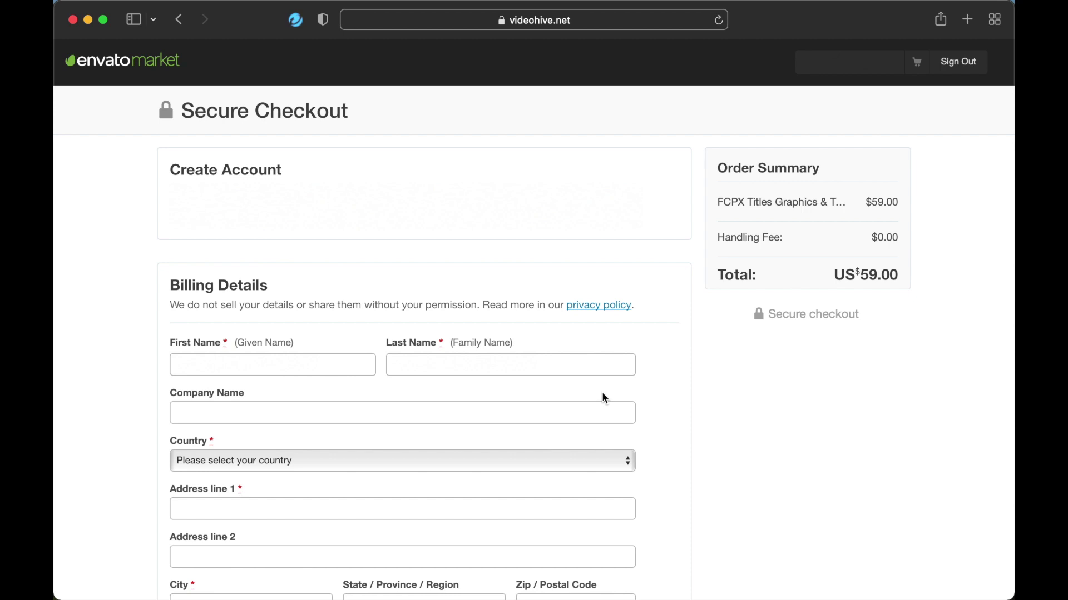
# Fill in and save the billing details with Japan as the country, and choose credit card as the payment method
pyautogui.scroll(-1, 601, 392)
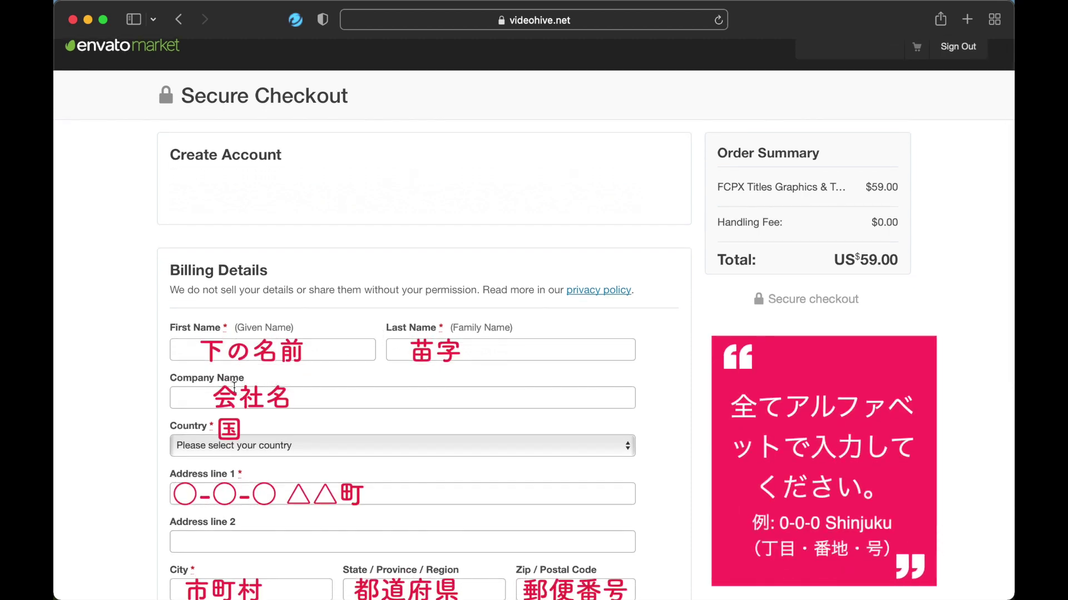
pyautogui.scroll(-4, 243, 386)
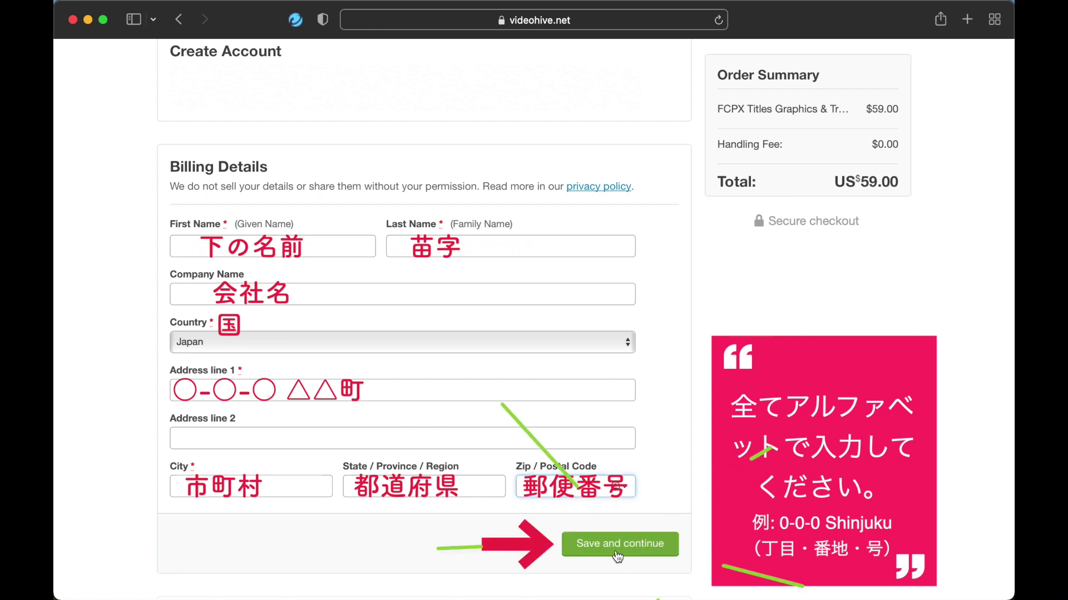
pyautogui.click(617, 555)
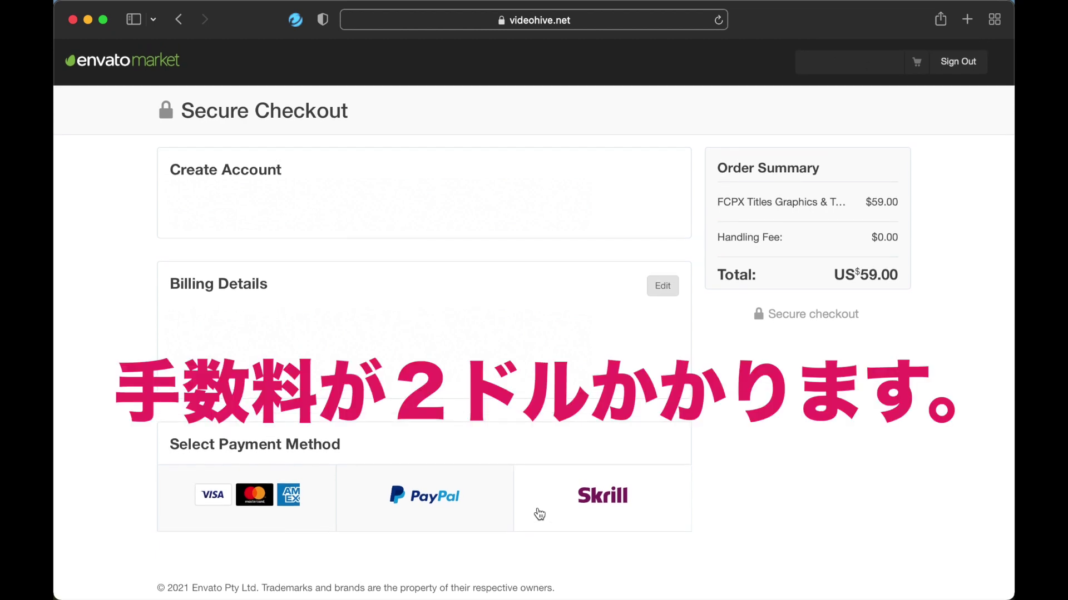
pyautogui.click(279, 518)
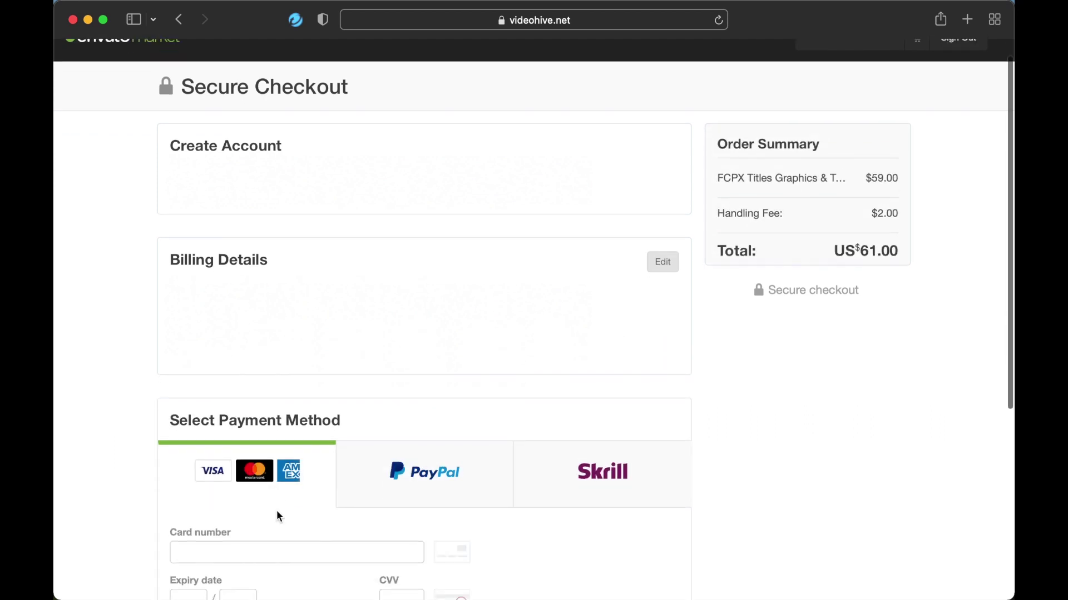
pyautogui.scroll(-6, 277, 512)
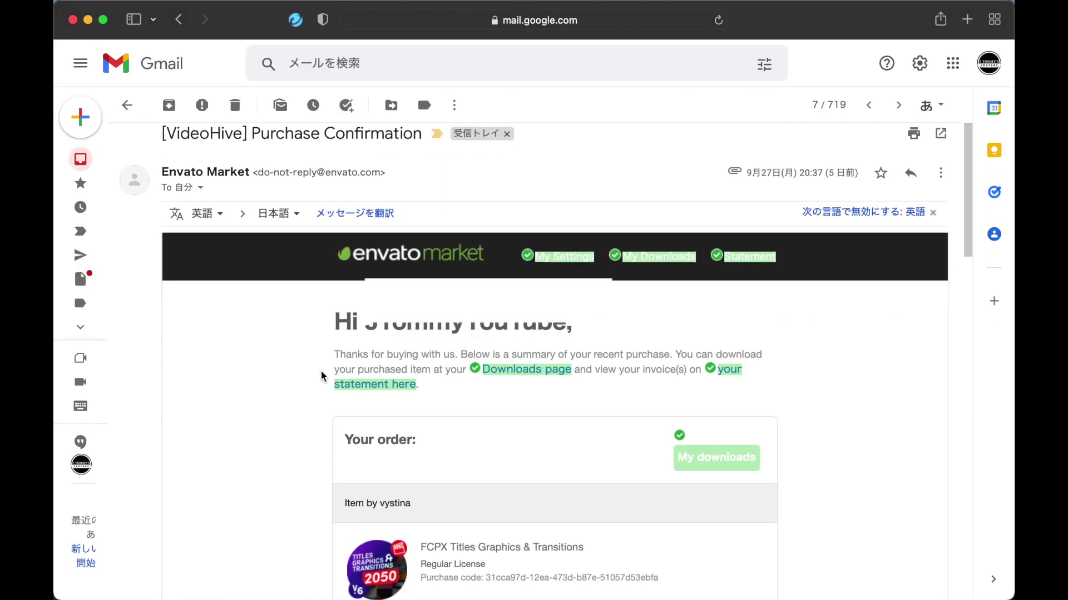
# Reach the downloads page from the VideoHive purchase confirmation email and download the main files of FCPX Titles Graphics & Transitions
pyautogui.scroll(-5, 322, 375)
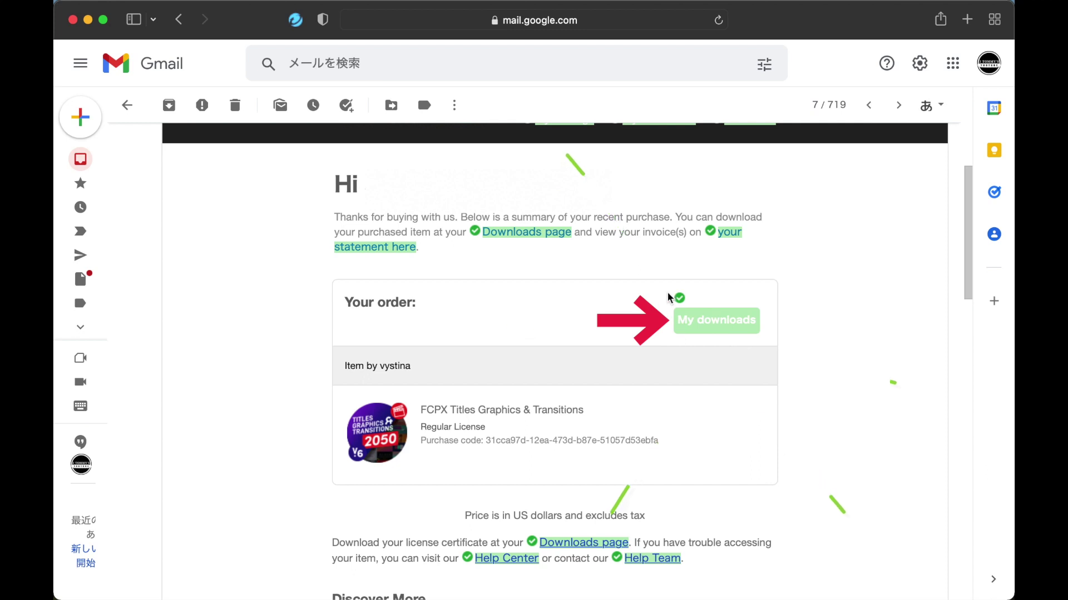
pyautogui.moveTo(729, 298)
pyautogui.click(723, 321)
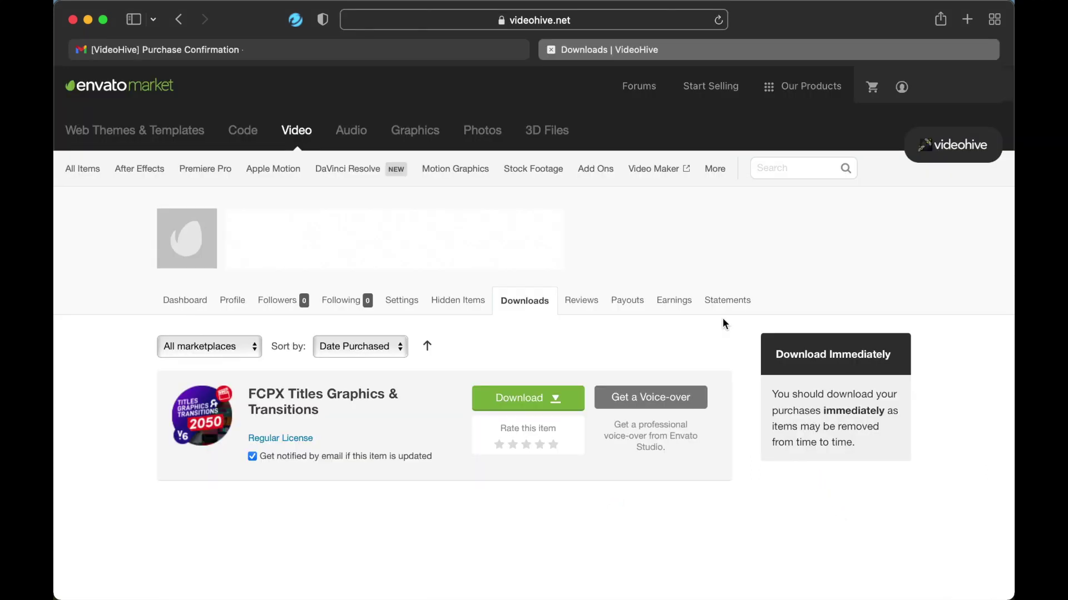
pyautogui.click(555, 401)
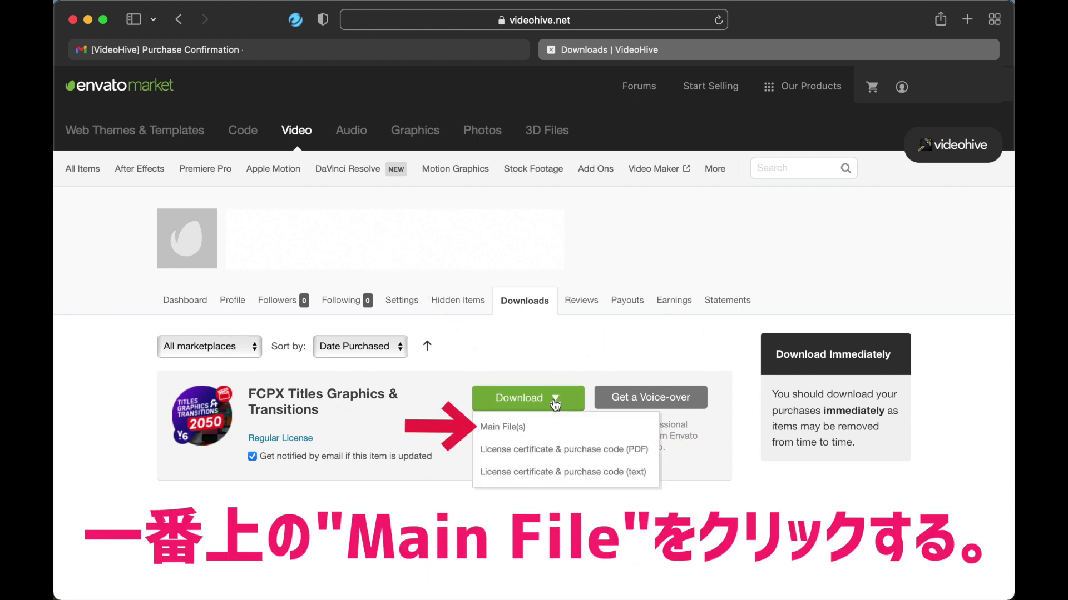
pyautogui.click(549, 437)
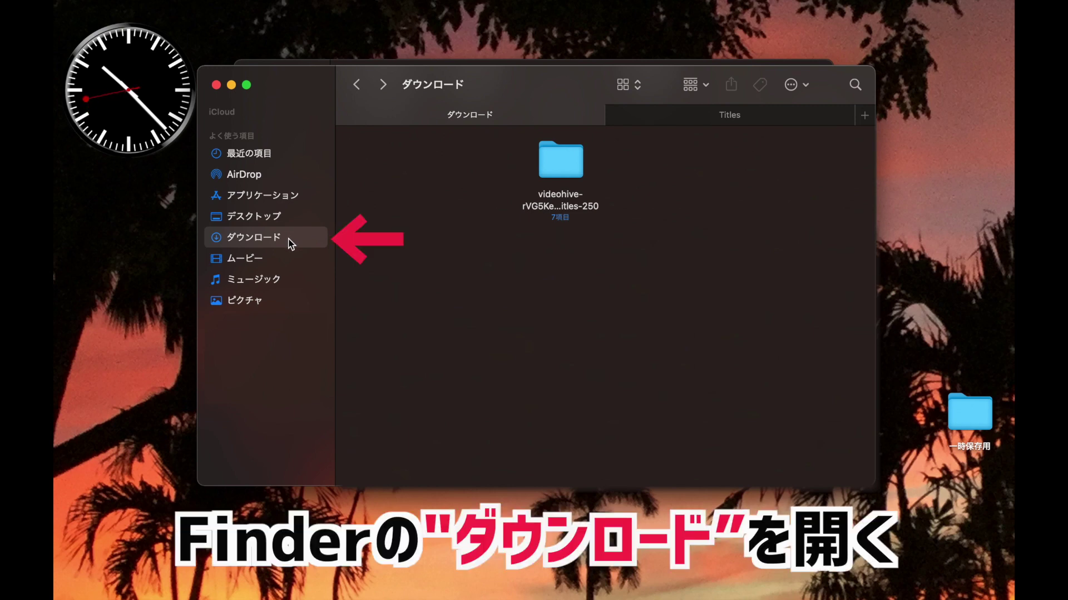
# Copy the FCP Graphics, Icons and Titles Collection folders from the videohive download into the Titles folder of Motion Templates in ムービー
pyautogui.doubleClick(563, 169)
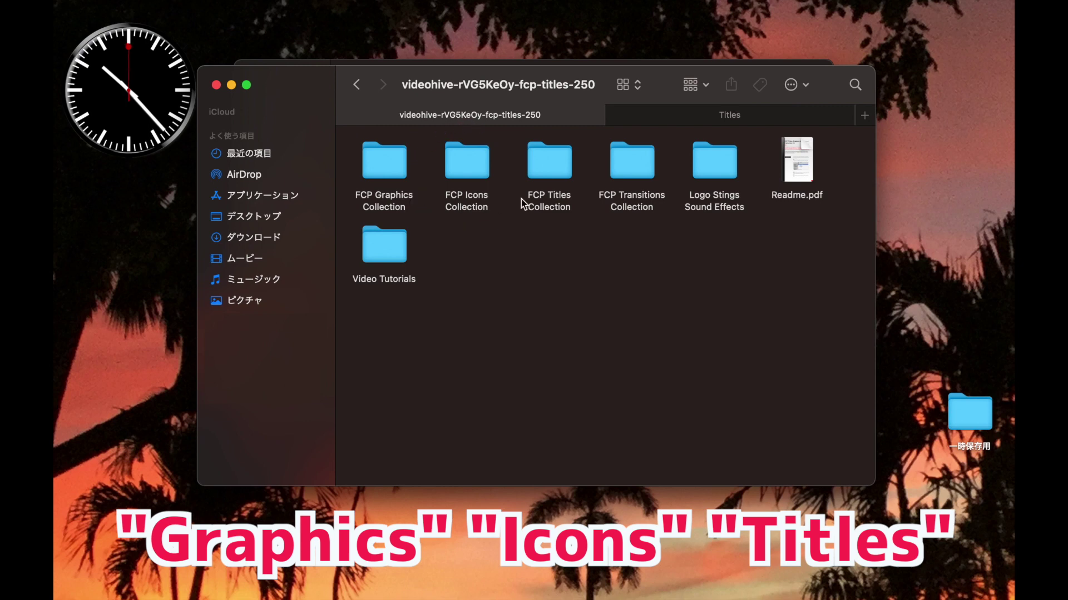
pyautogui.moveTo(354, 157); pyautogui.dragTo(542, 190)
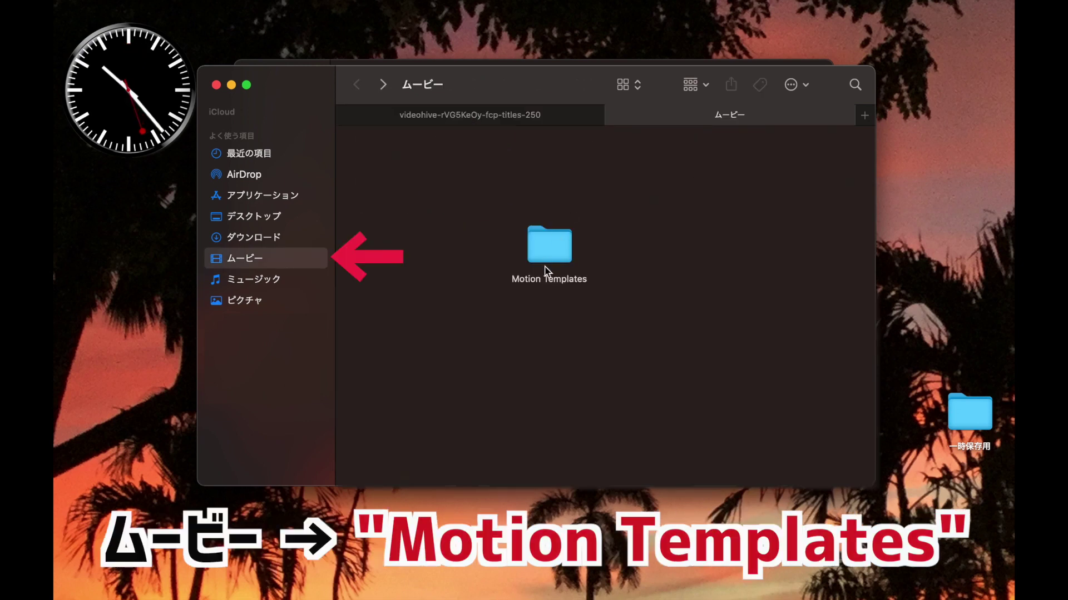
pyautogui.doubleClick(549, 253)
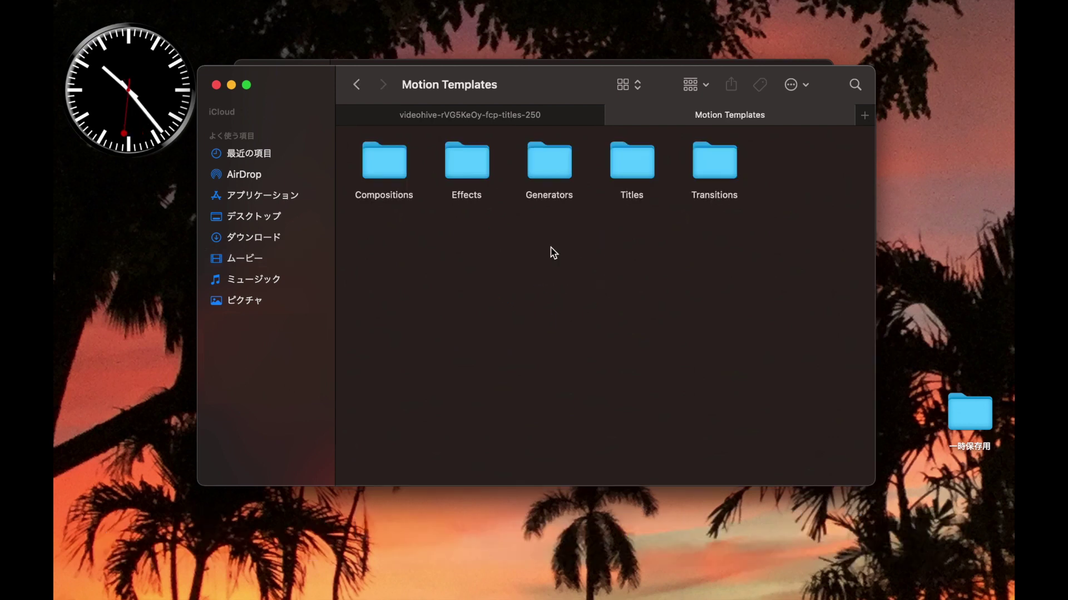
pyautogui.doubleClick(637, 170)
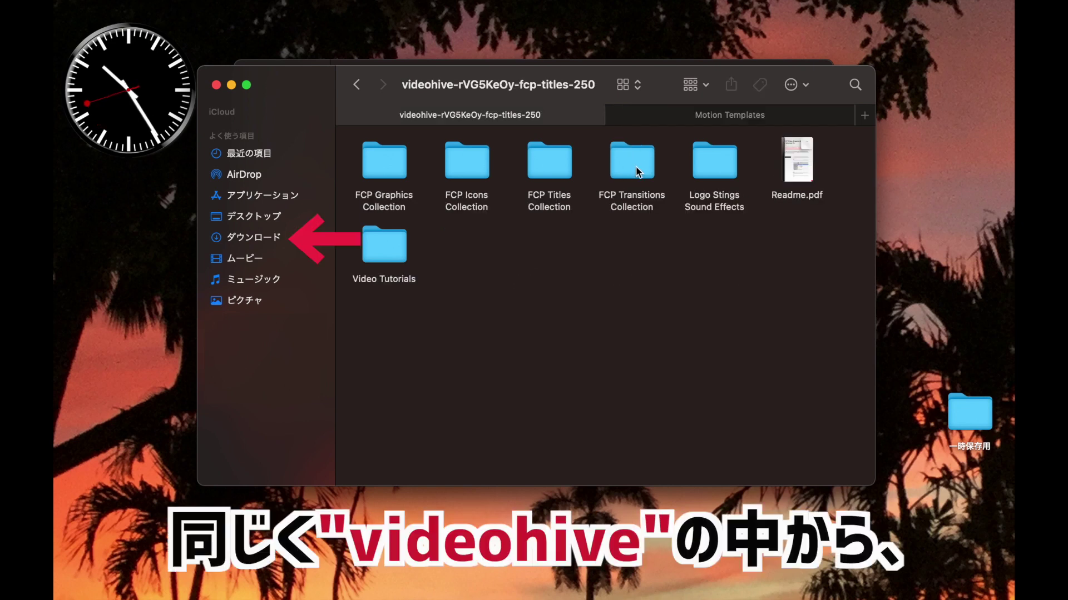
# Copy the FCP Transitions Collection folder from the videohive download into the Transitions folder of Motion Templates
pyautogui.click(636, 166)
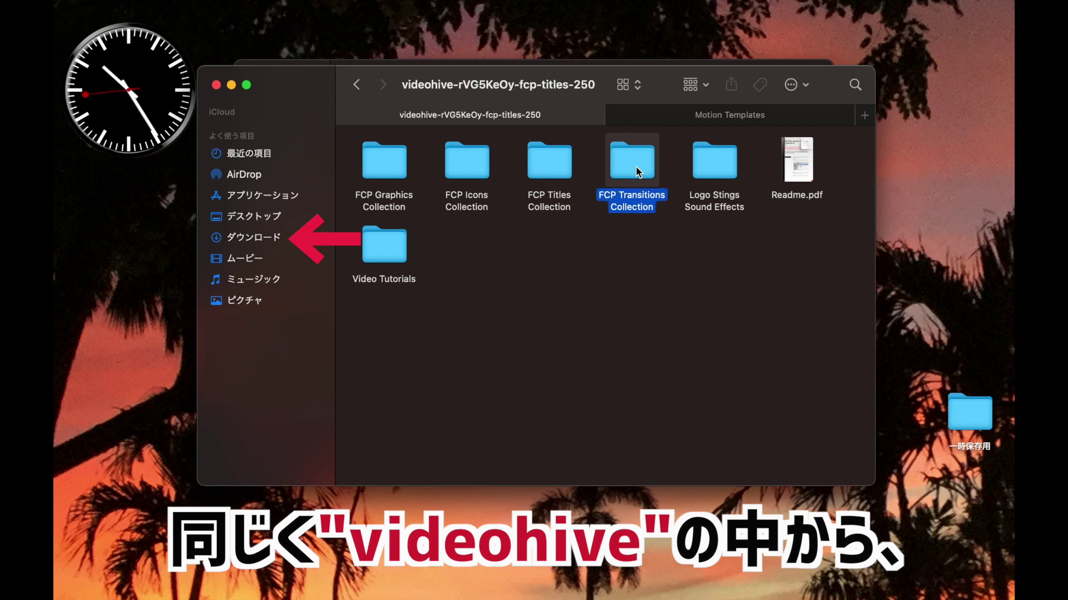
pyautogui.click(685, 119)
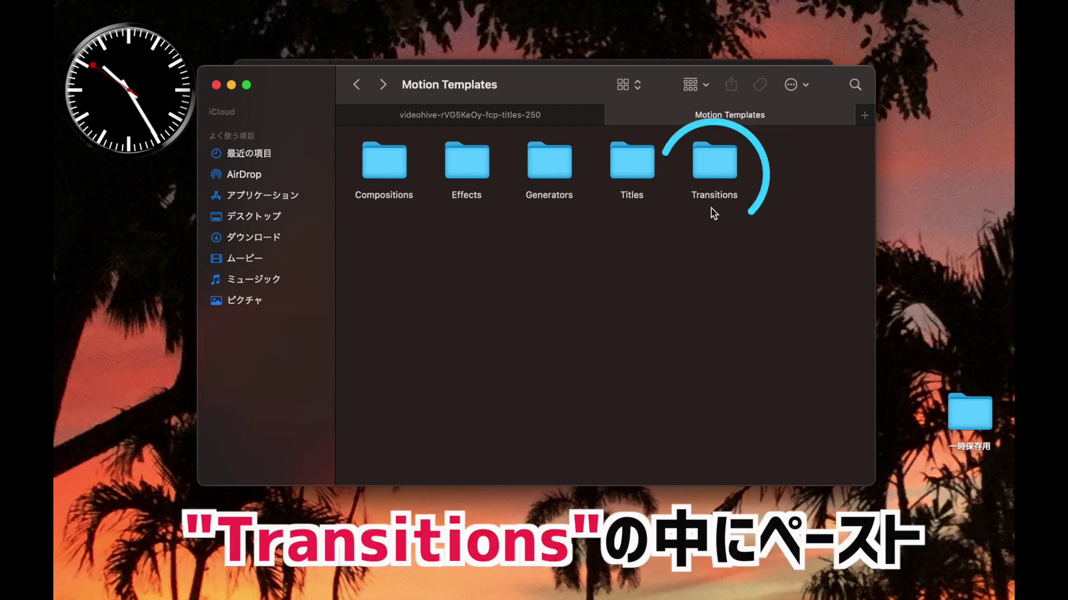
pyautogui.doubleClick(709, 177)
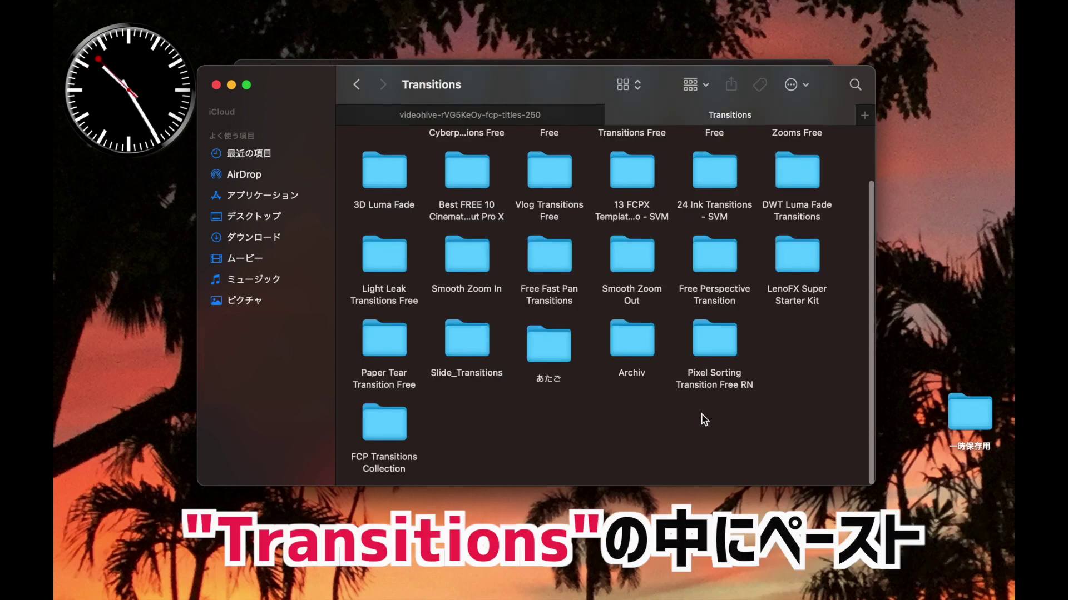
pyautogui.click(390, 418)
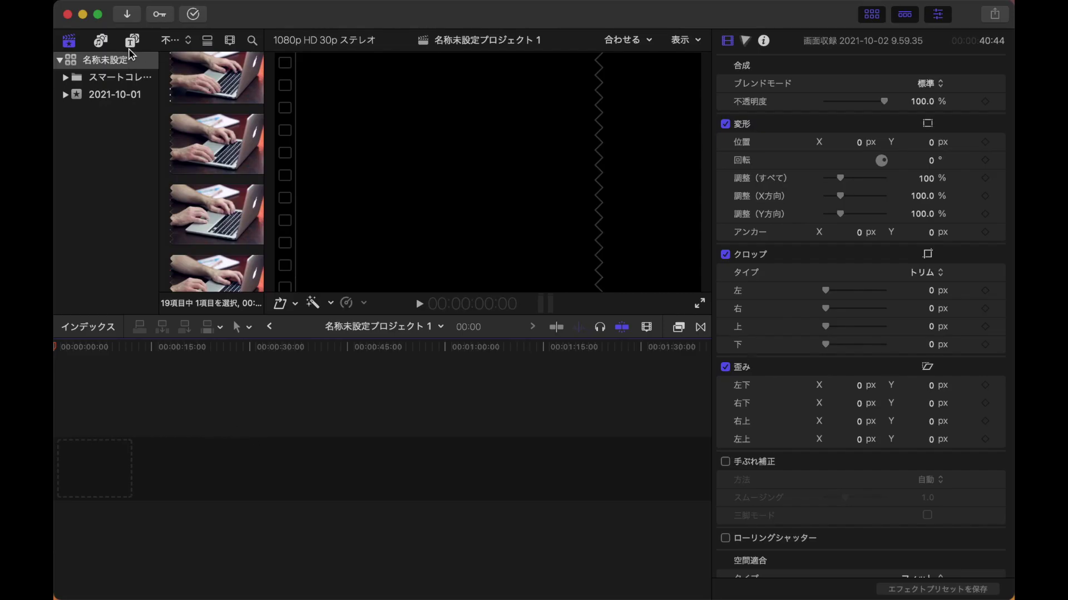
# In Final Cut Pro, examine the installed FCP Icons and Graphics title collections and the installed transitions
pyautogui.click(131, 43)
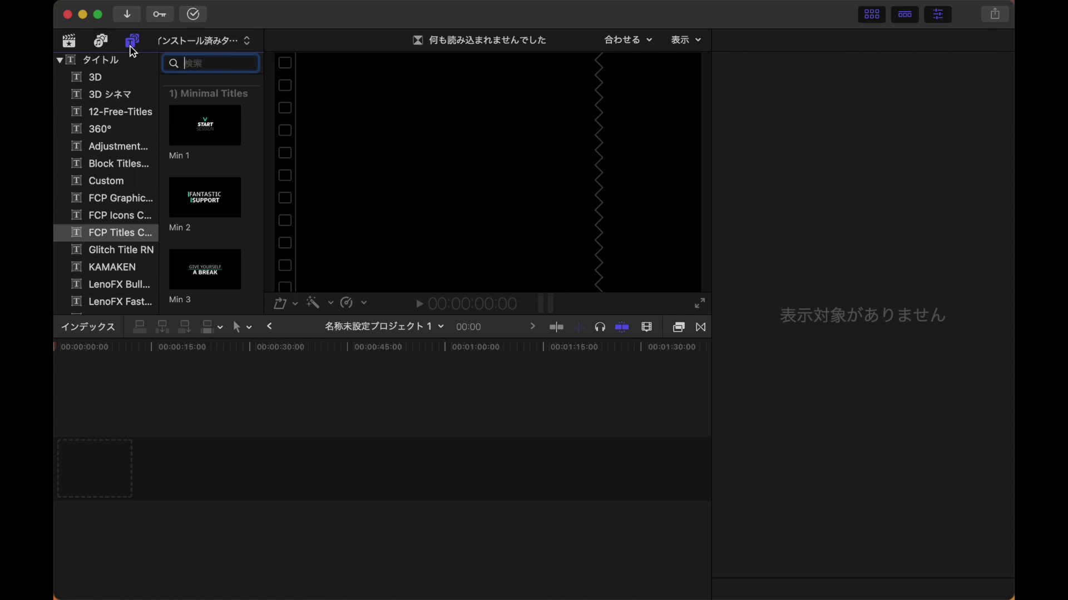
pyautogui.click(123, 218)
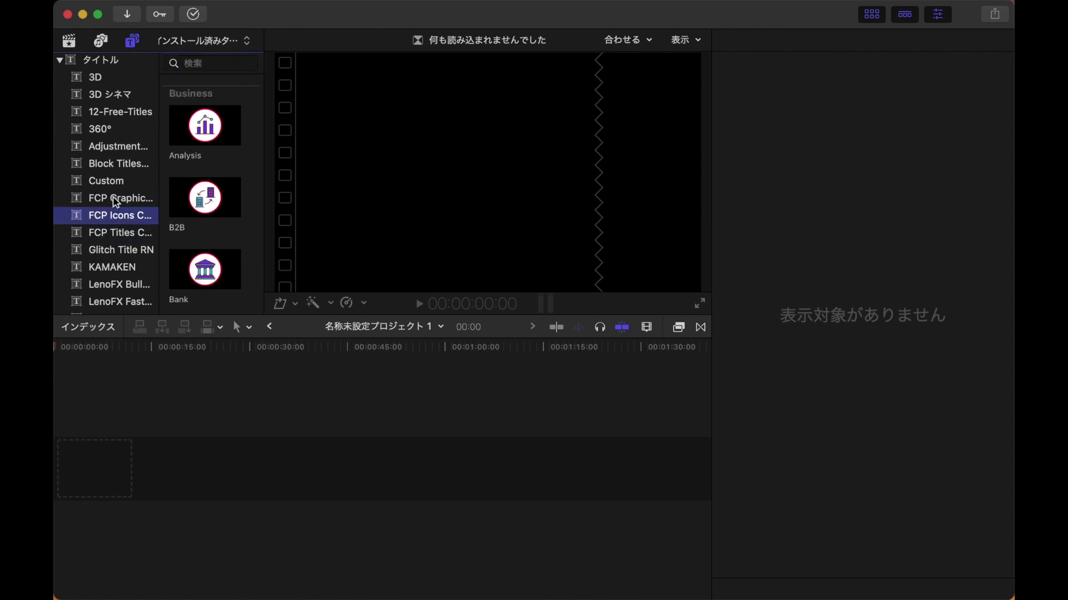
pyautogui.click(116, 199)
pyautogui.click(701, 328)
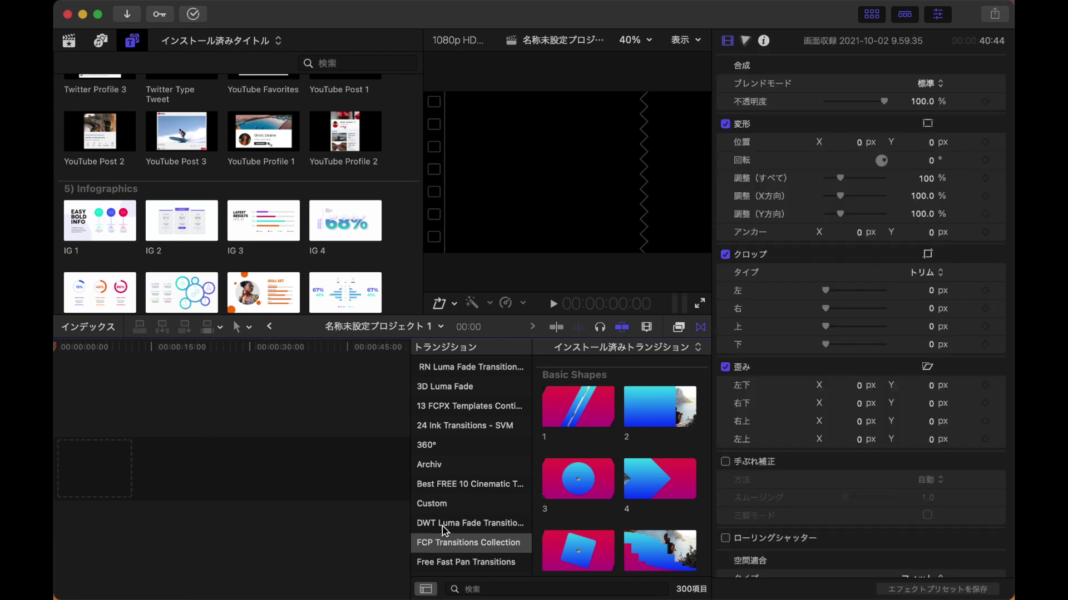
pyautogui.scroll(-3, 445, 530)
pyautogui.click(460, 492)
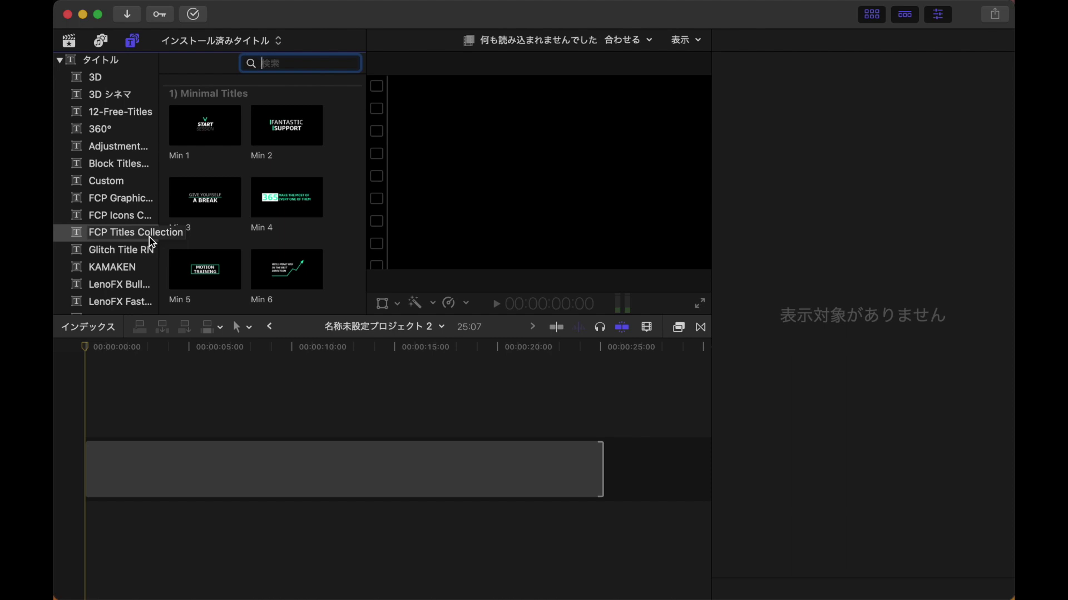
# Add the Min 1 title from the FCP Titles Collection above the start of the timeline clip and preview its middle
pyautogui.moveTo(188, 147); pyautogui.dragTo(88, 439)
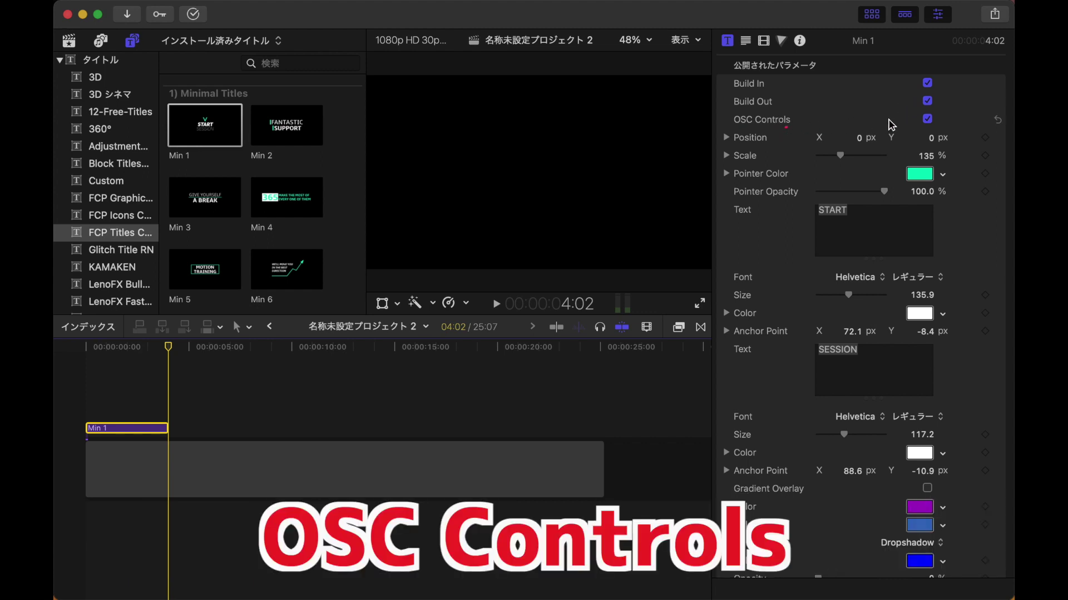
pyautogui.click(134, 367)
pyautogui.click(165, 428)
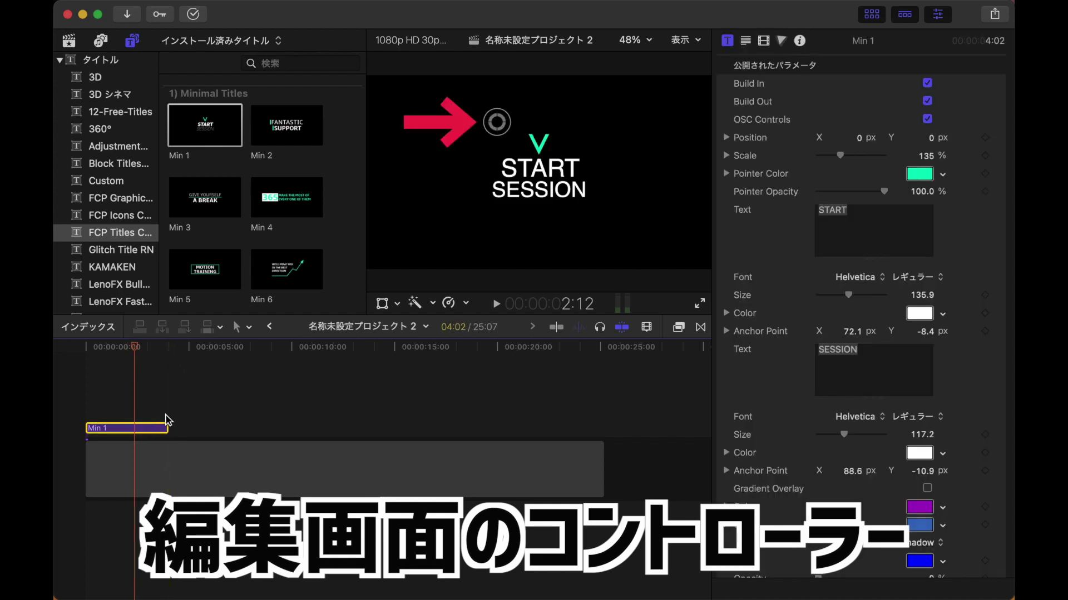
# Turn the Min 1 title's OSC Controls off and back on
pyautogui.click(927, 119)
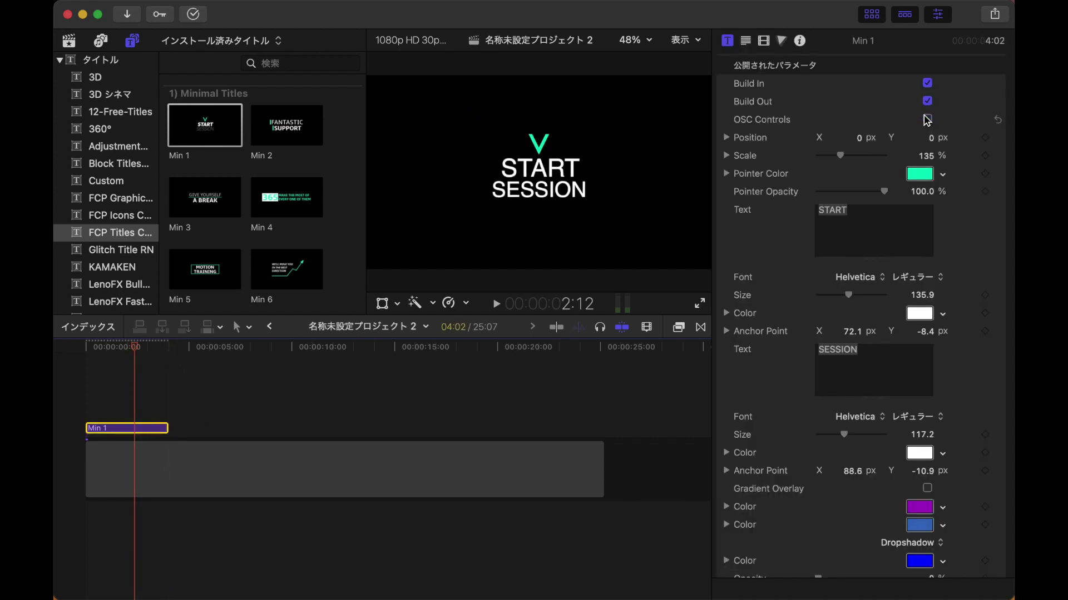
pyautogui.click(927, 119)
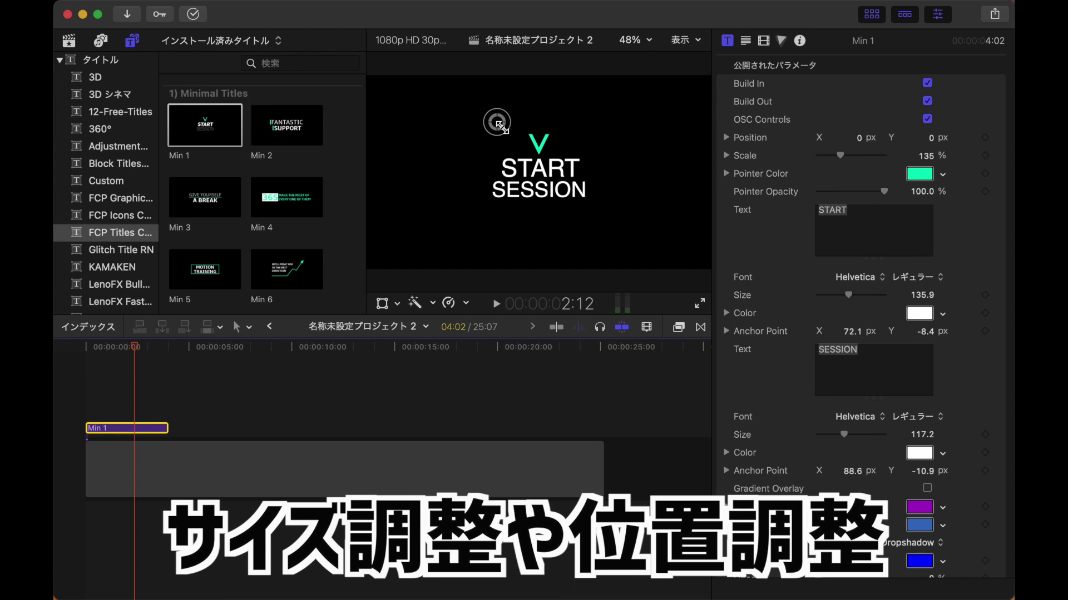
# Try shifting the Min 1 title's Position to about X -1.4 px and Y 10.6 px
pyautogui.moveTo(489, 130); pyautogui.dragTo(576, 157)
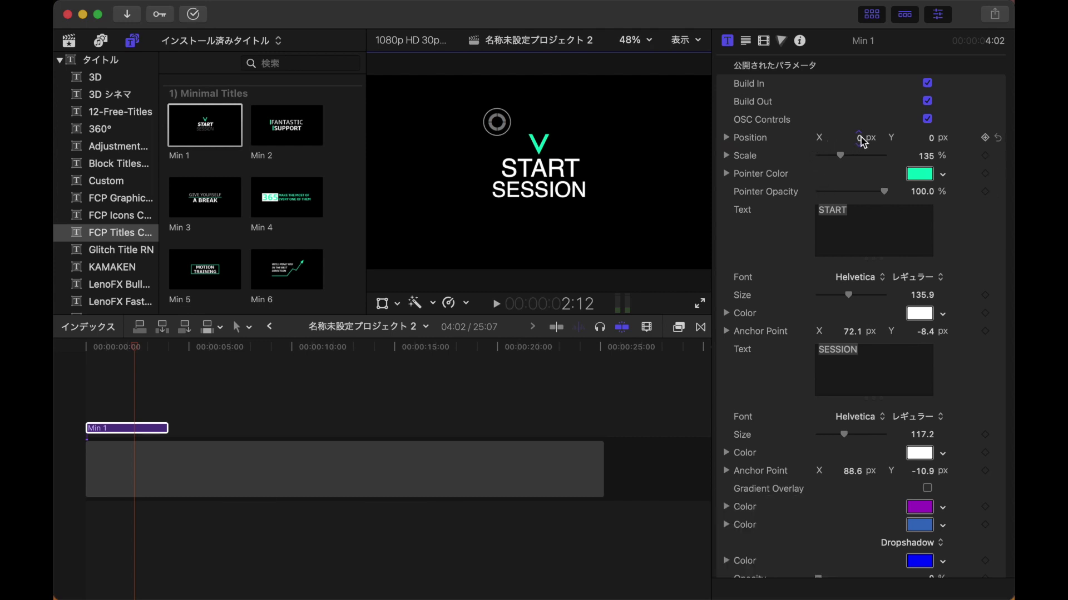
pyautogui.moveTo(863, 142); pyautogui.dragTo(864, 138)
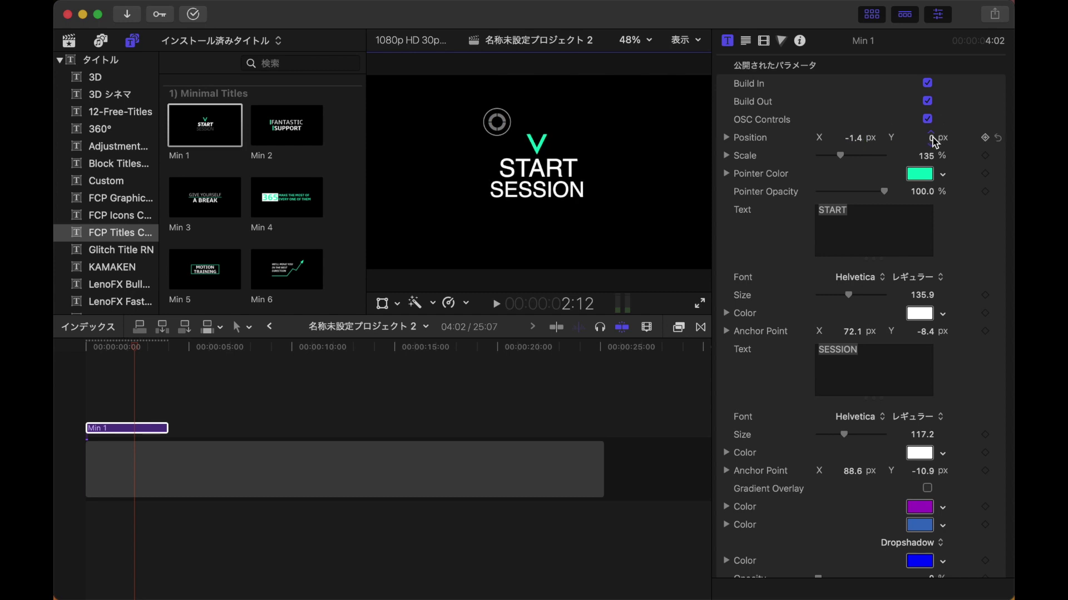
pyautogui.moveTo(936, 142); pyautogui.dragTo(930, 136)
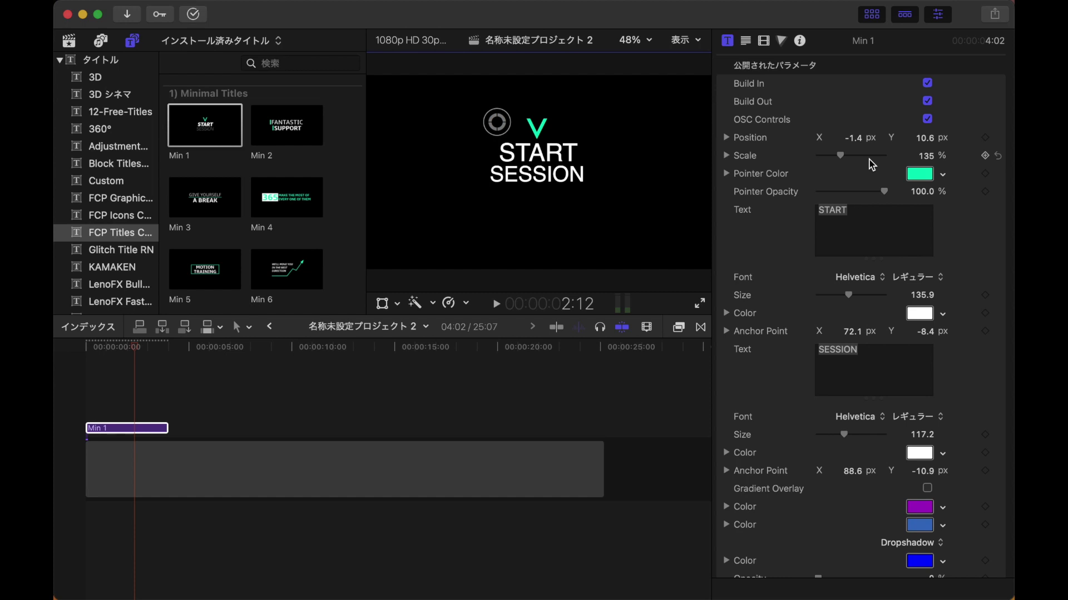
# Set the Min 1 title's Position to X 0 px and Y 0 px
pyautogui.click(851, 138)
pyautogui.write('0')
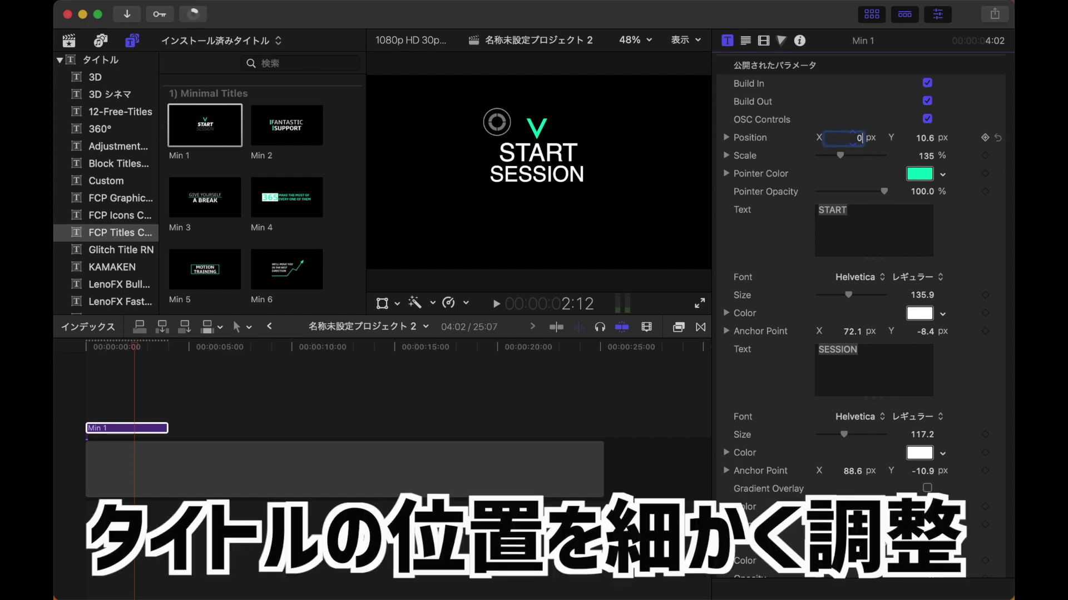
pyautogui.press('Return')
pyautogui.press('Tab')
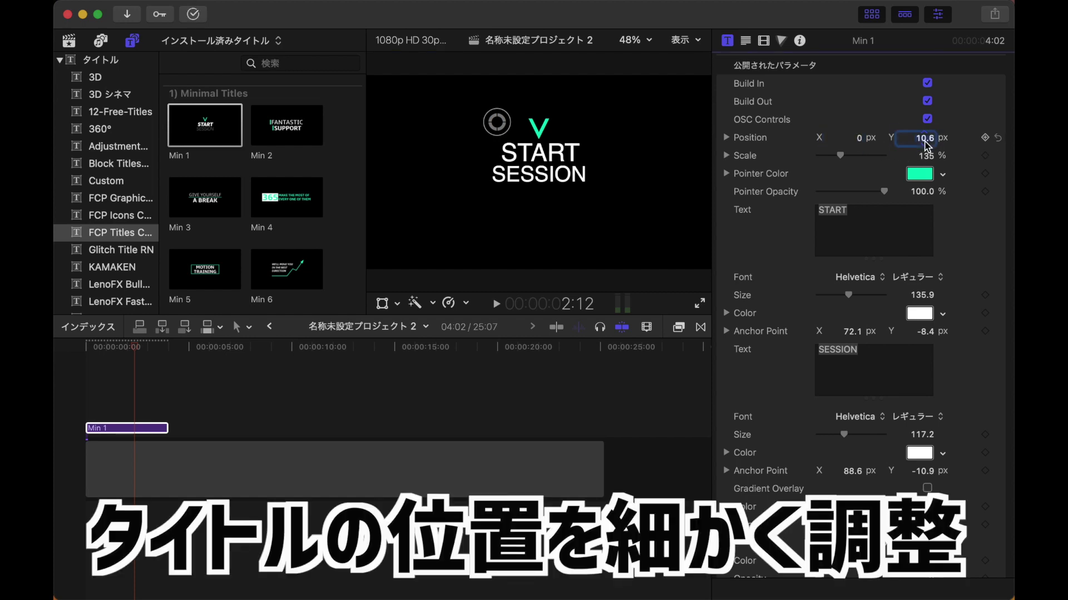
pyautogui.write('0')
pyautogui.press('Return')
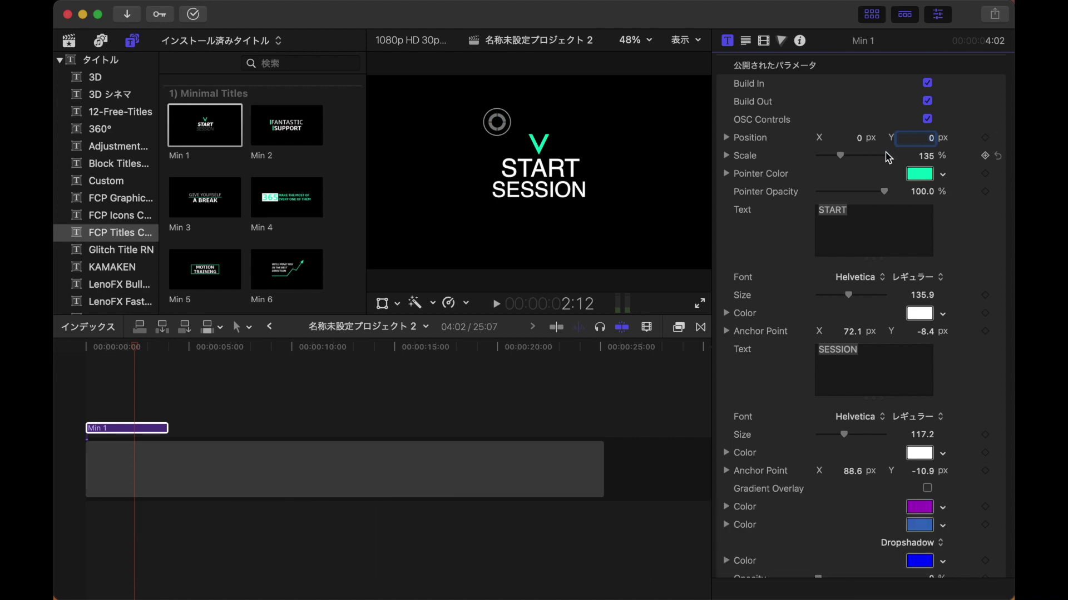
# Set the title's Scale to 194% and its Pointer Color to orange
pyautogui.moveTo(841, 159)
pyautogui.mouseDown()
pyautogui.moveTo(864, 159)
pyautogui.moveTo(836, 161)
pyautogui.moveTo(850, 161)
pyautogui.mouseUp()
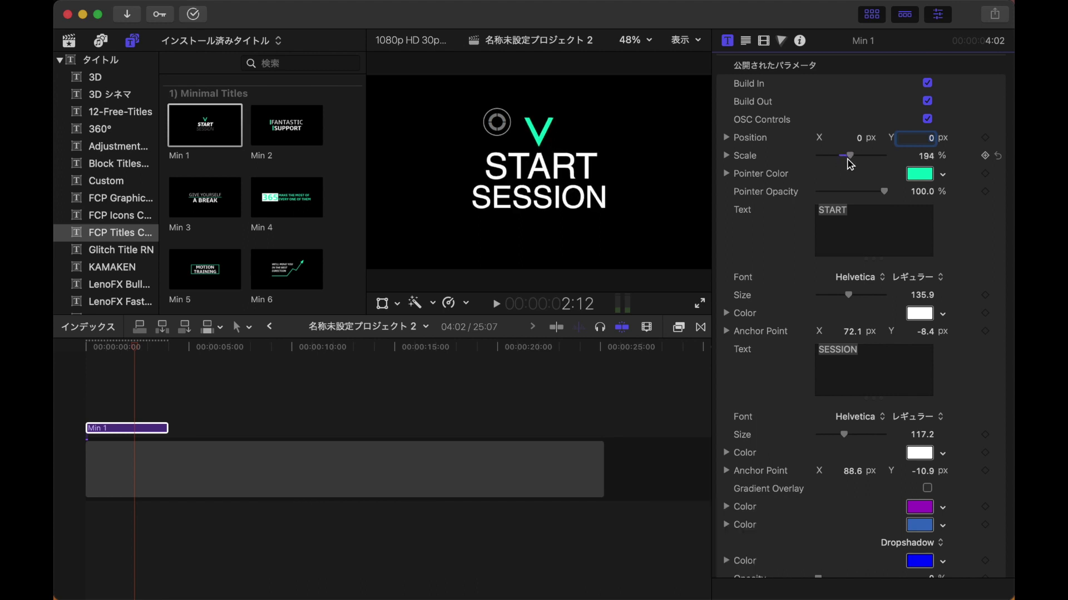
pyautogui.click(943, 178)
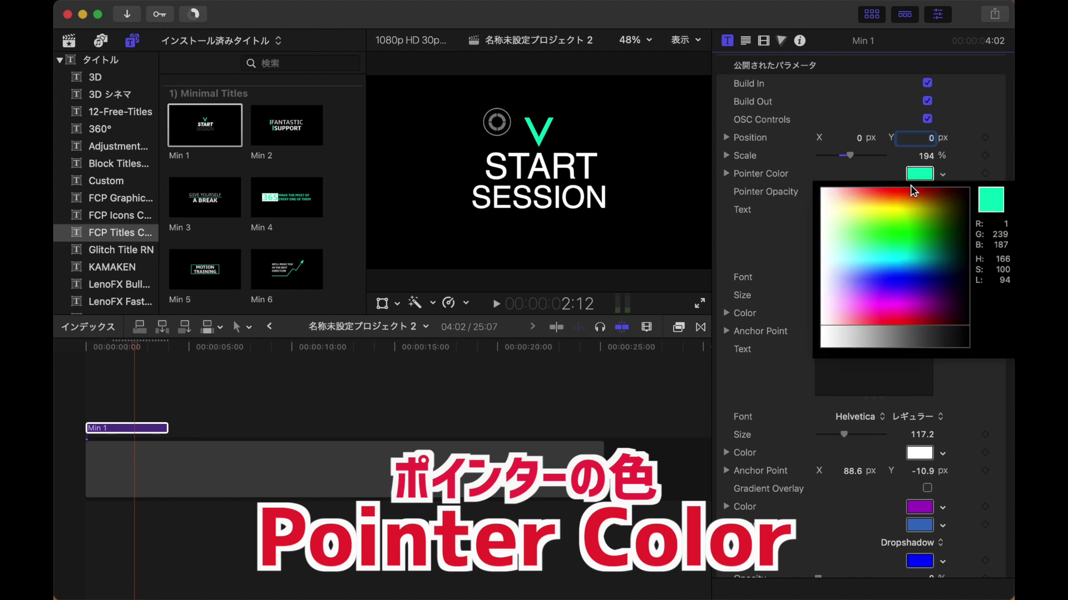
pyautogui.moveTo(908, 191); pyautogui.dragTo(885, 198)
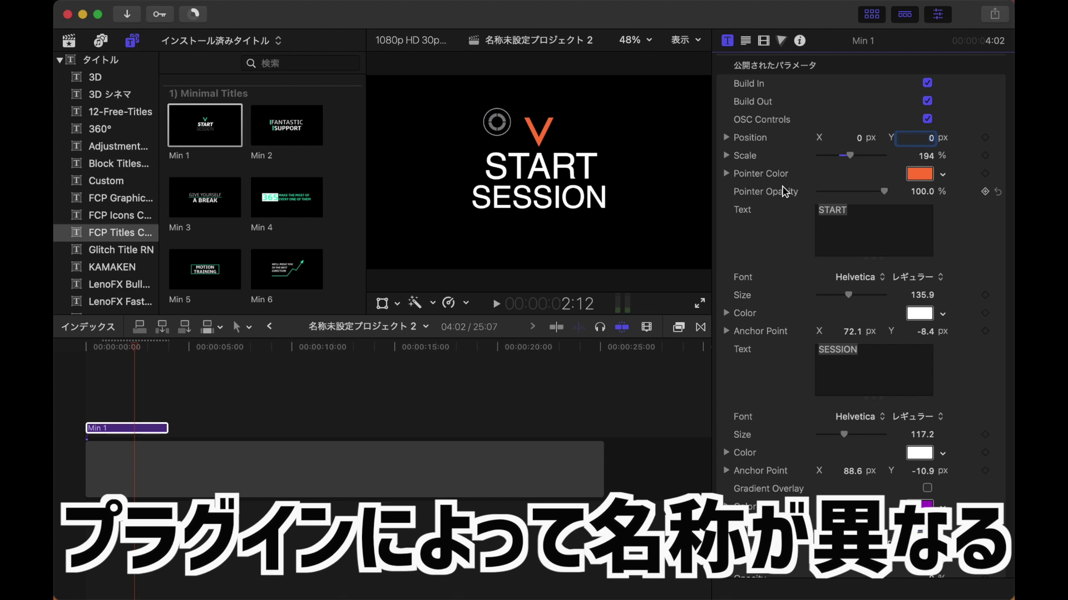
pyautogui.click(726, 174)
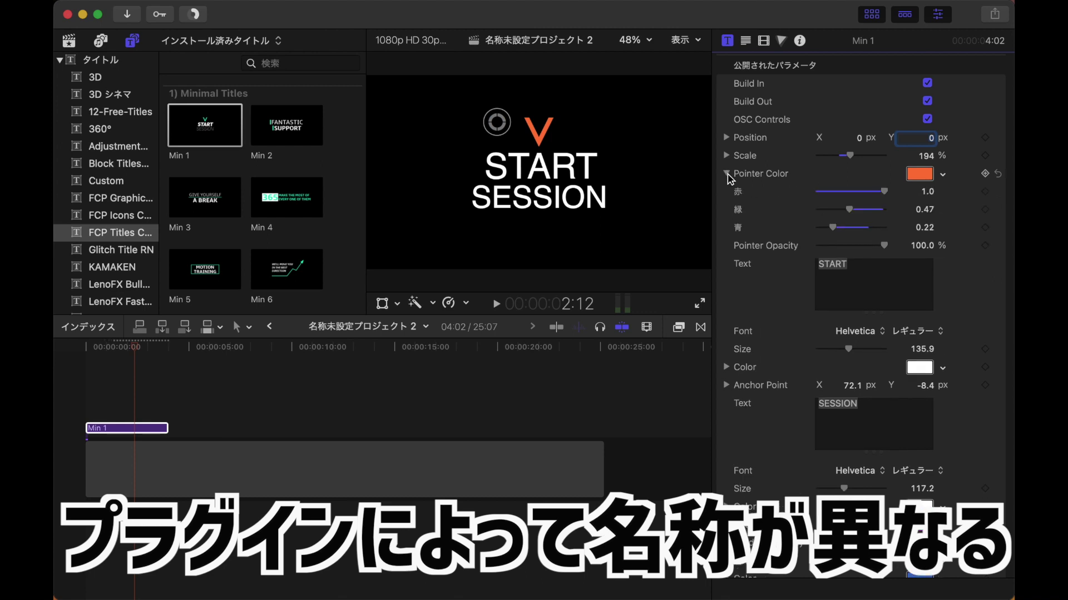
pyautogui.click(727, 174)
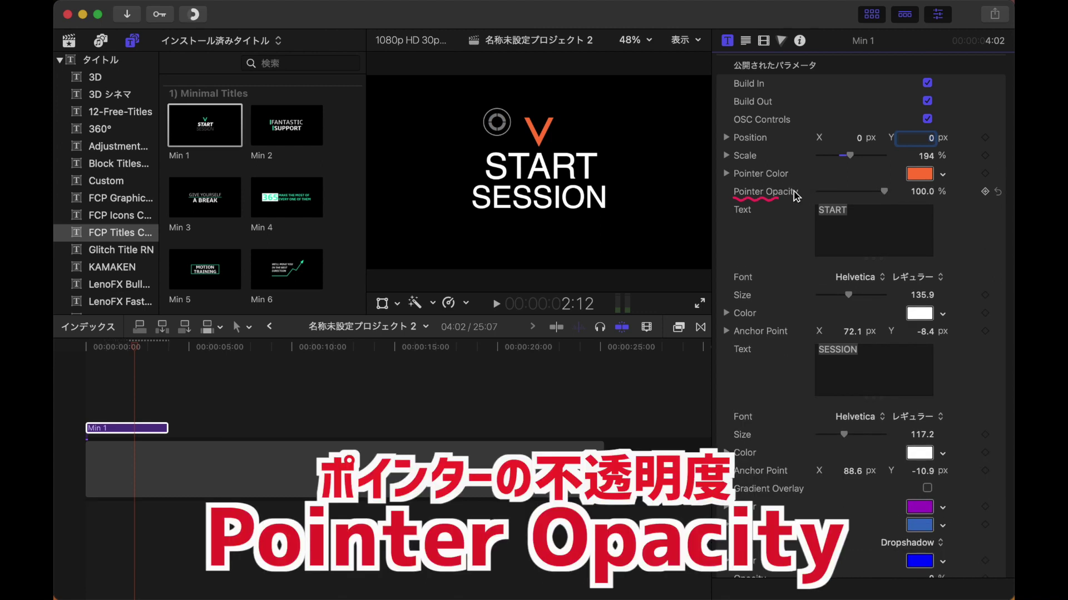
# Lower the Pointer Opacity to 0% and restore it to 100%
pyautogui.moveTo(885, 192); pyautogui.dragTo(798, 195)
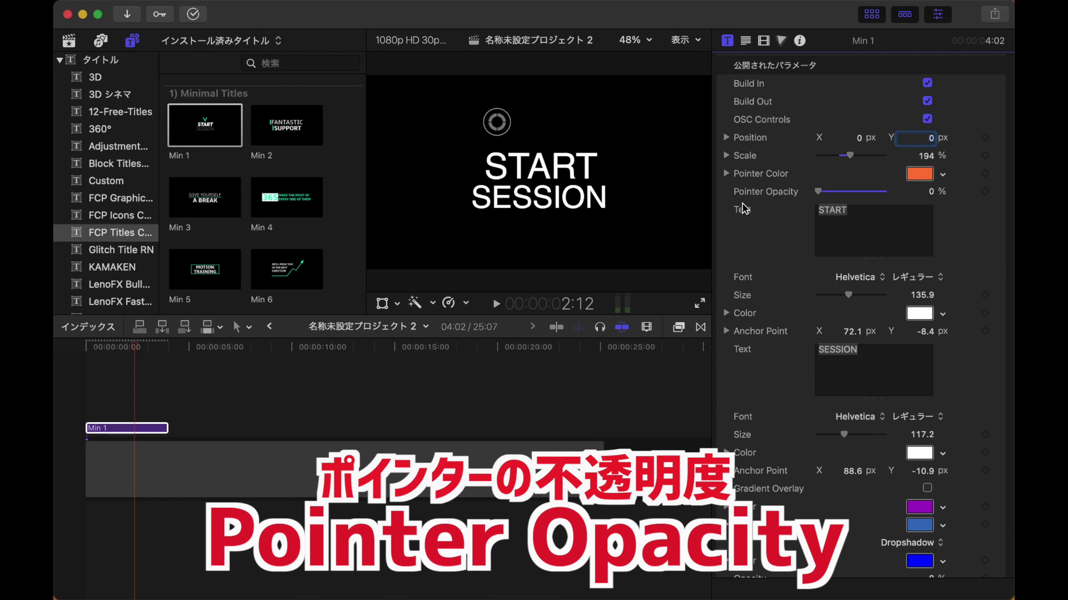
pyautogui.moveTo(817, 192); pyautogui.dragTo(885, 192)
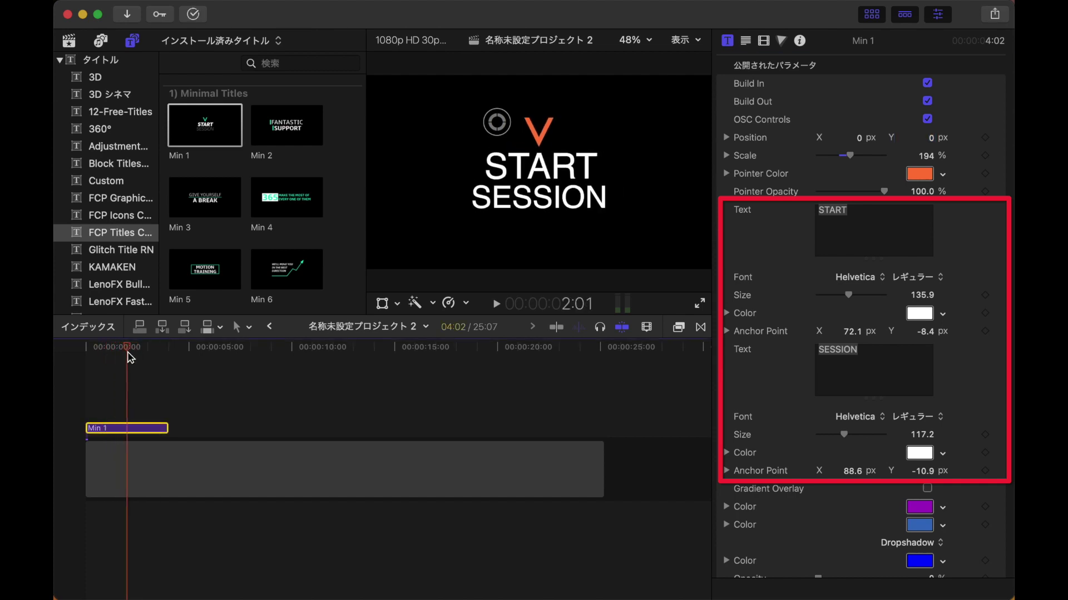
# Replace the title's first text line START with プラグイン
pyautogui.click(857, 212)
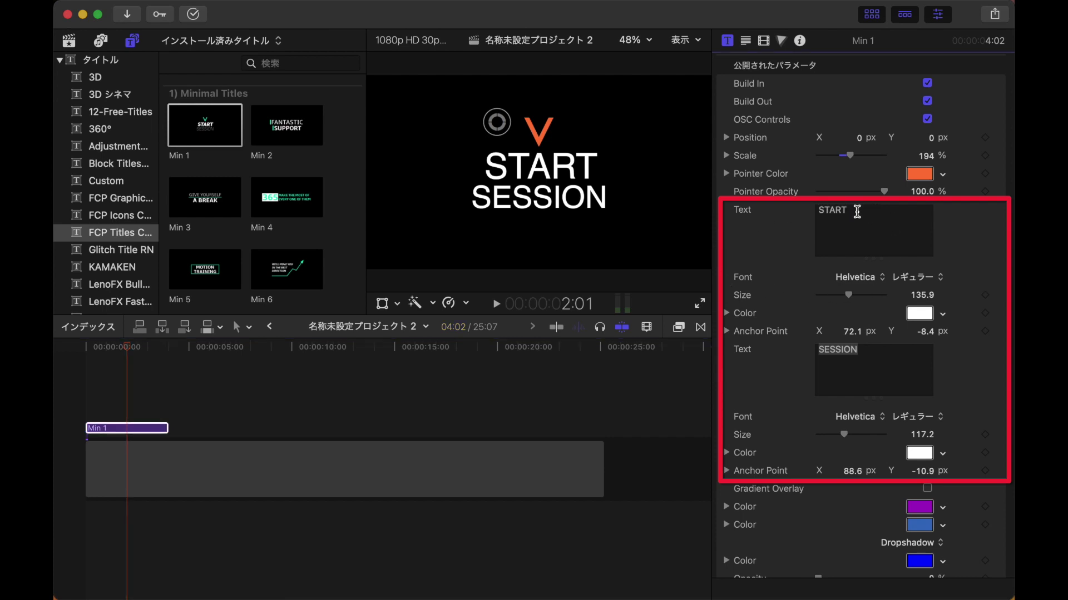
pyautogui.press('BackSpace')
pyautogui.press('BackSpace')
pyautogui.press('BackSpace')
pyautogui.press('BackSpace')
pyautogui.press('BackSpace')
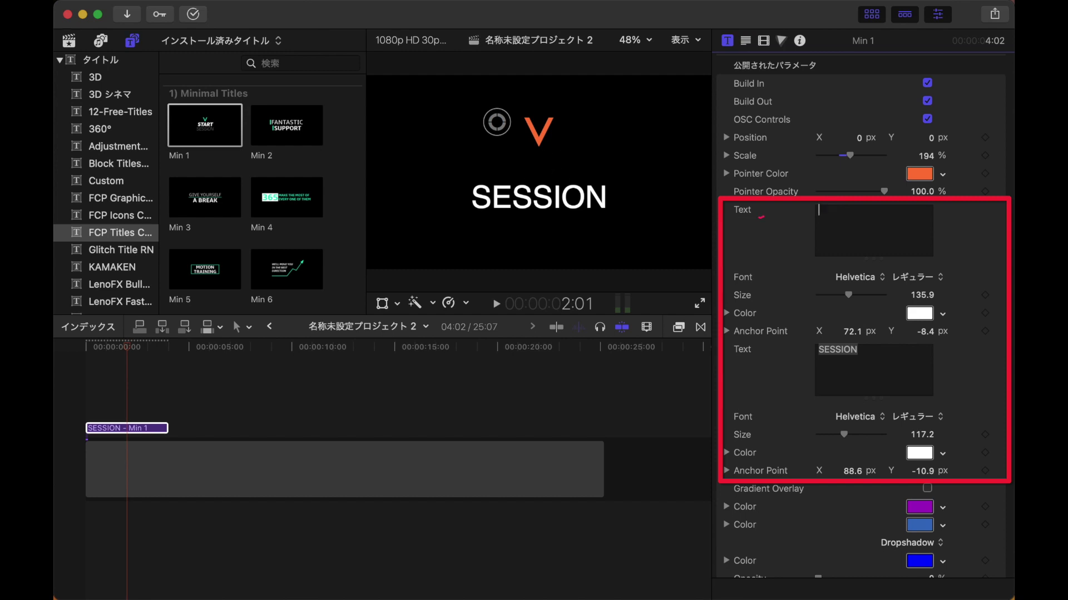
pyautogui.write('puragui')
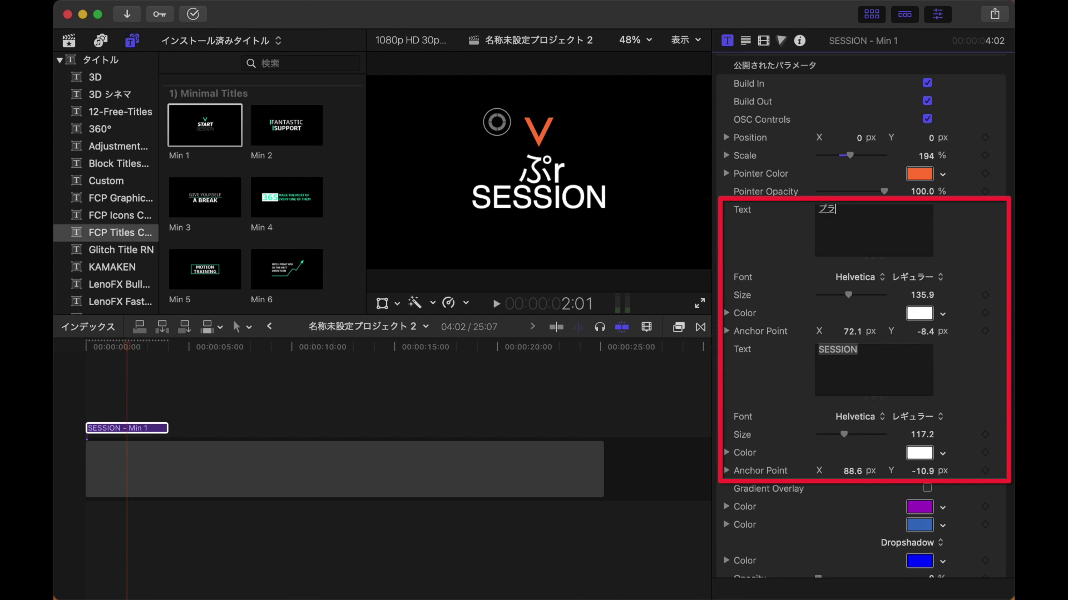
pyautogui.write('n')
pyautogui.press('Return')
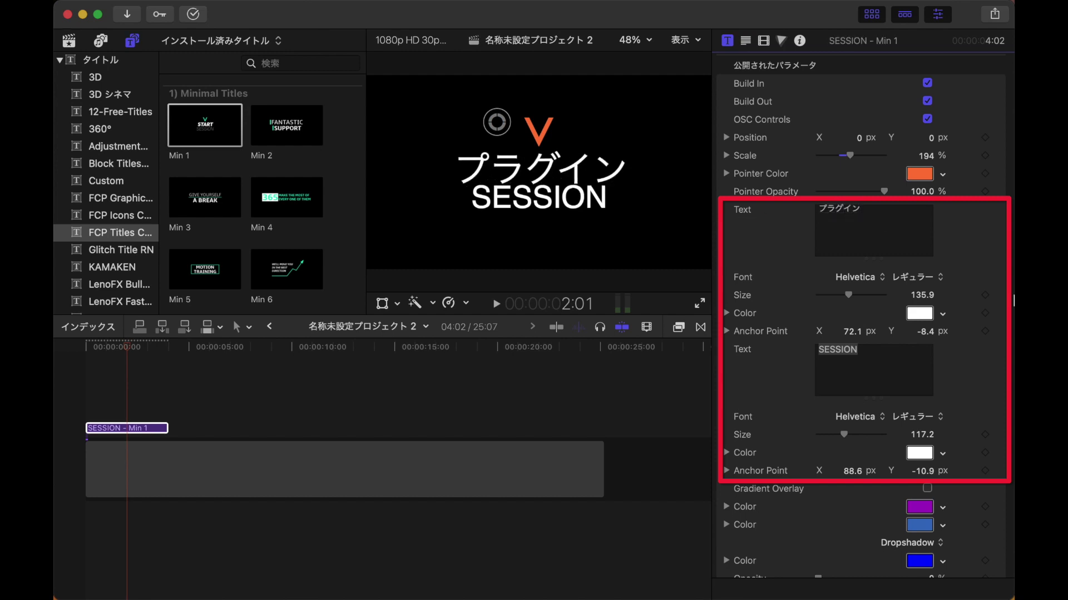
# Set the first text line's font to コーポレート・ロゴB and its size to 118.0
pyautogui.click(872, 281)
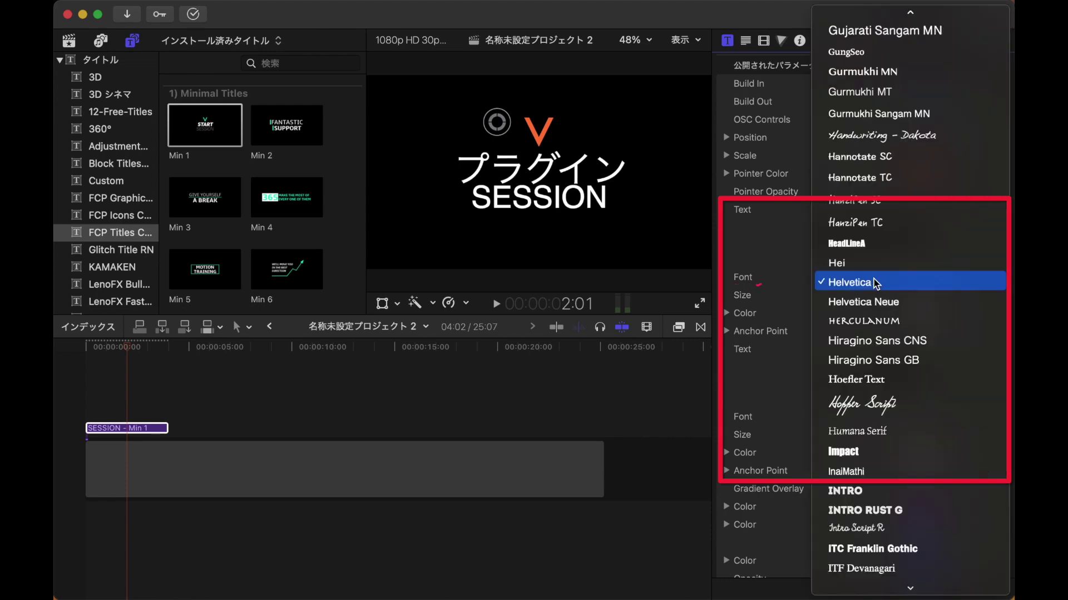
pyautogui.scroll(-20, 876, 284)
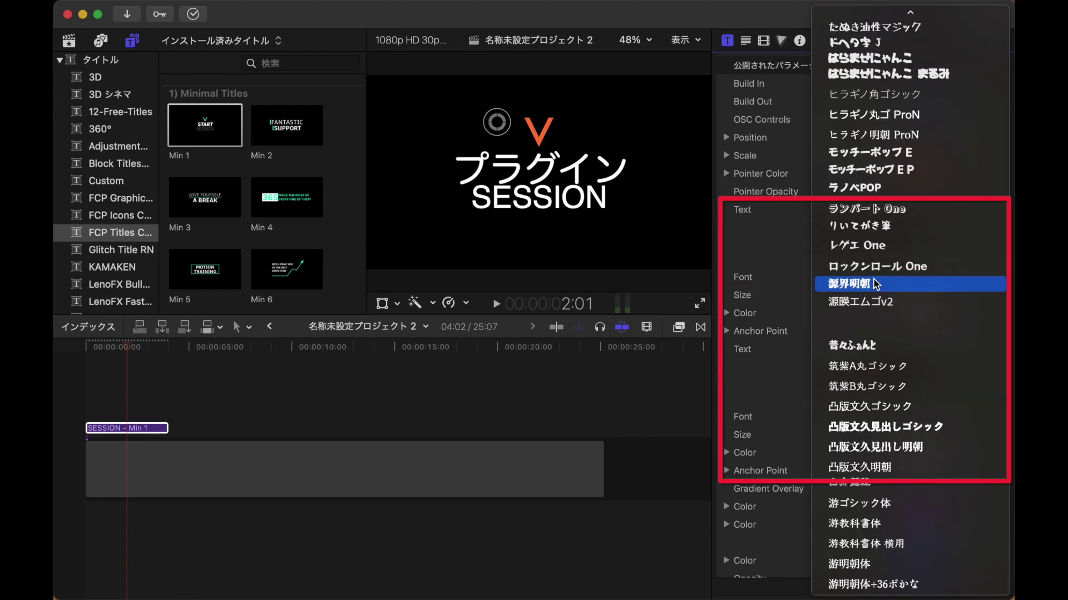
pyautogui.scroll(15, 874, 285)
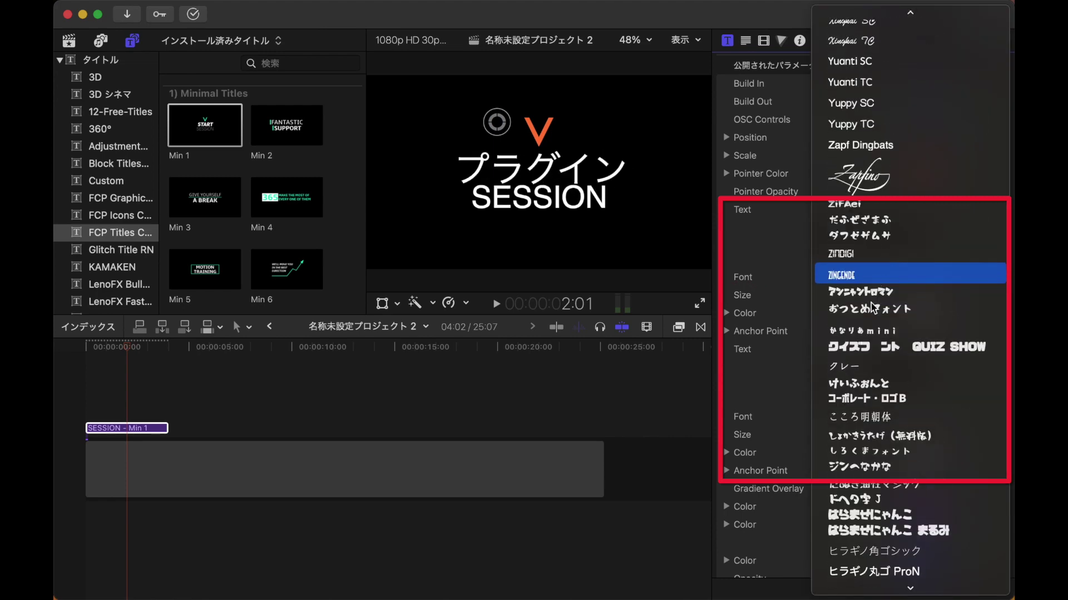
pyautogui.click(888, 397)
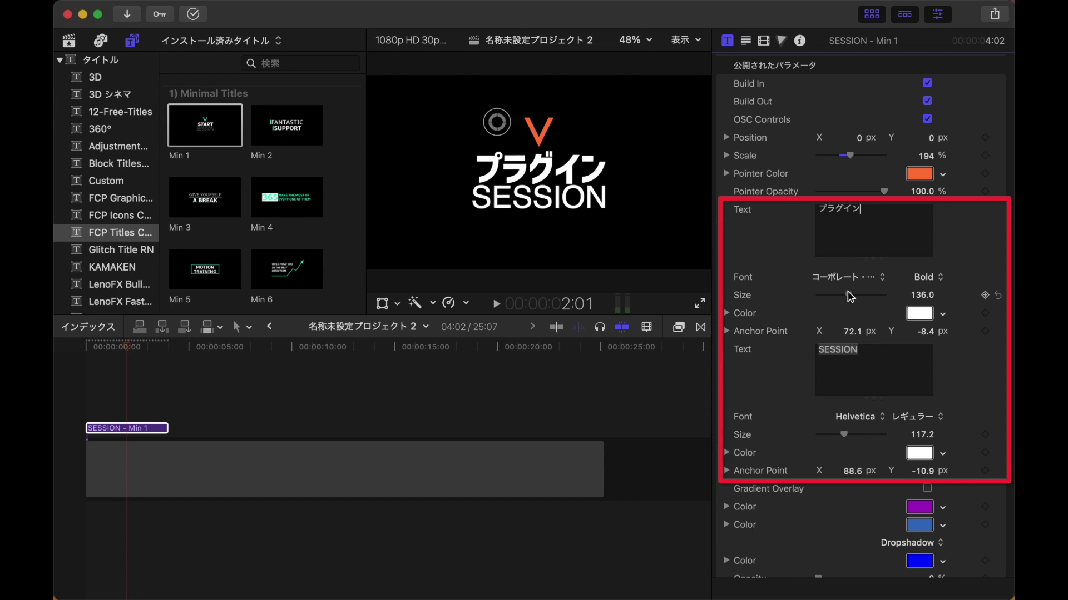
pyautogui.moveTo(849, 294); pyautogui.dragTo(845, 297)
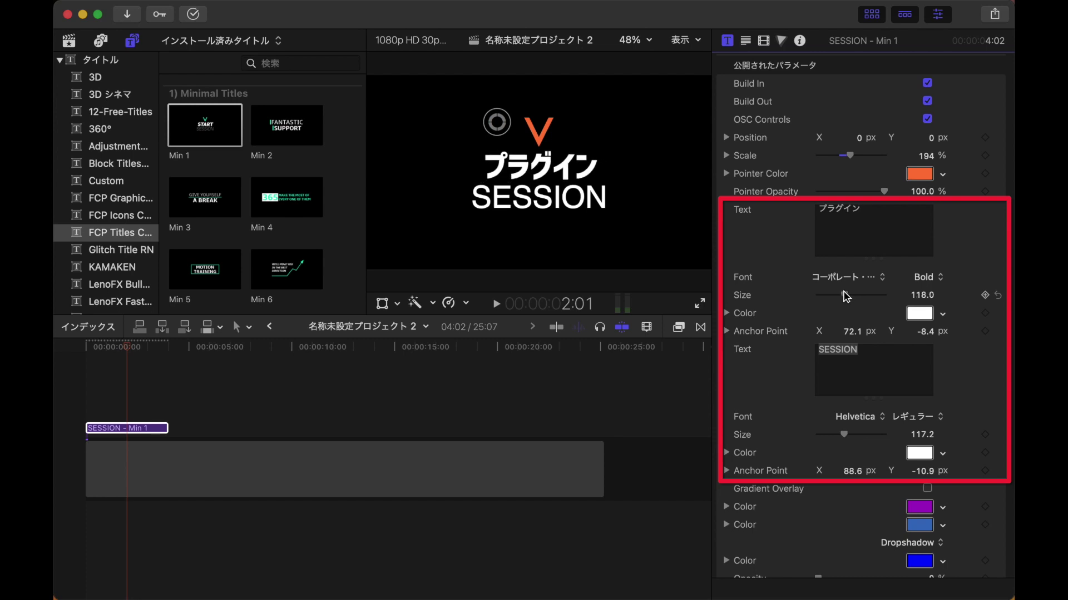
# Replace the second text line SESSION with ON SALE and set its font to HeadLineA
pyautogui.click(868, 352)
pyautogui.doubleClick(868, 352)
pyautogui.write('ON SALE')
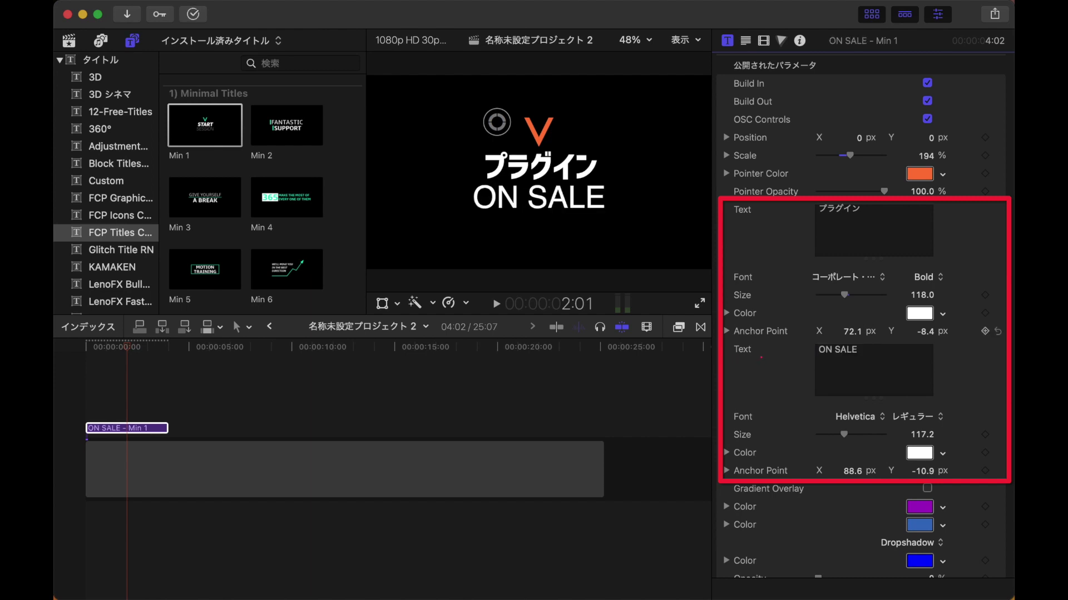
pyautogui.click(877, 417)
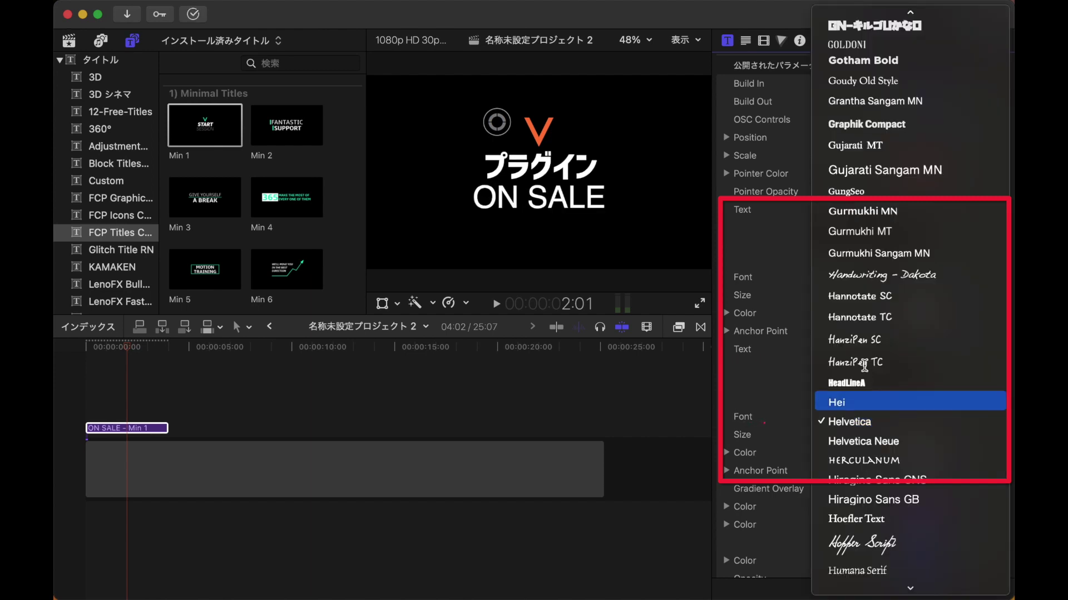
pyautogui.click(869, 381)
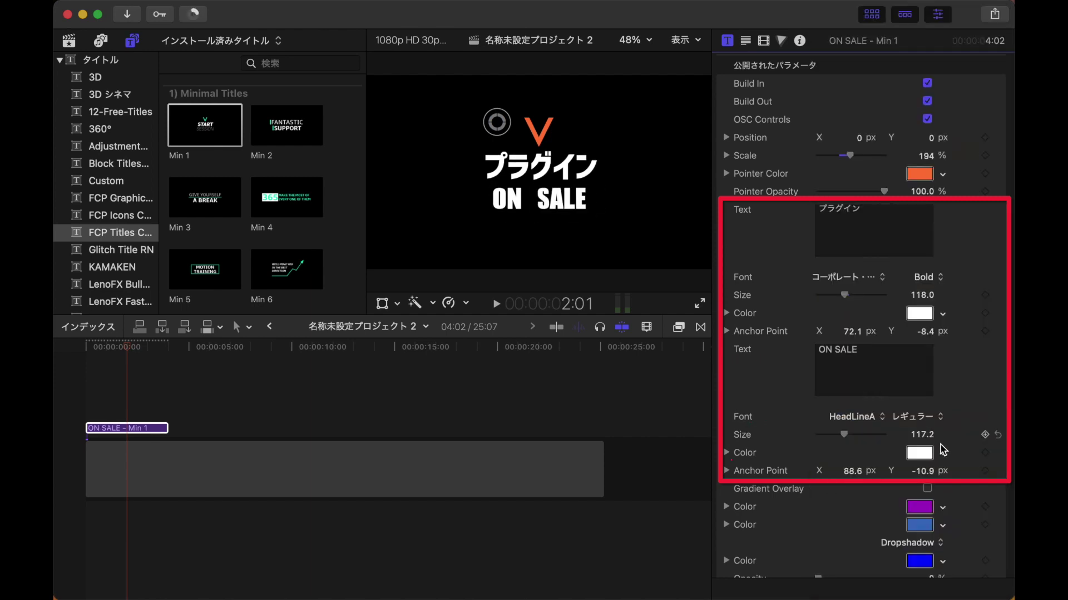
# Change the color of the ON SALE text line to red
pyautogui.click(943, 453)
pyautogui.click(932, 424)
pyautogui.moveTo(885, 289); pyautogui.dragTo(892, 276)
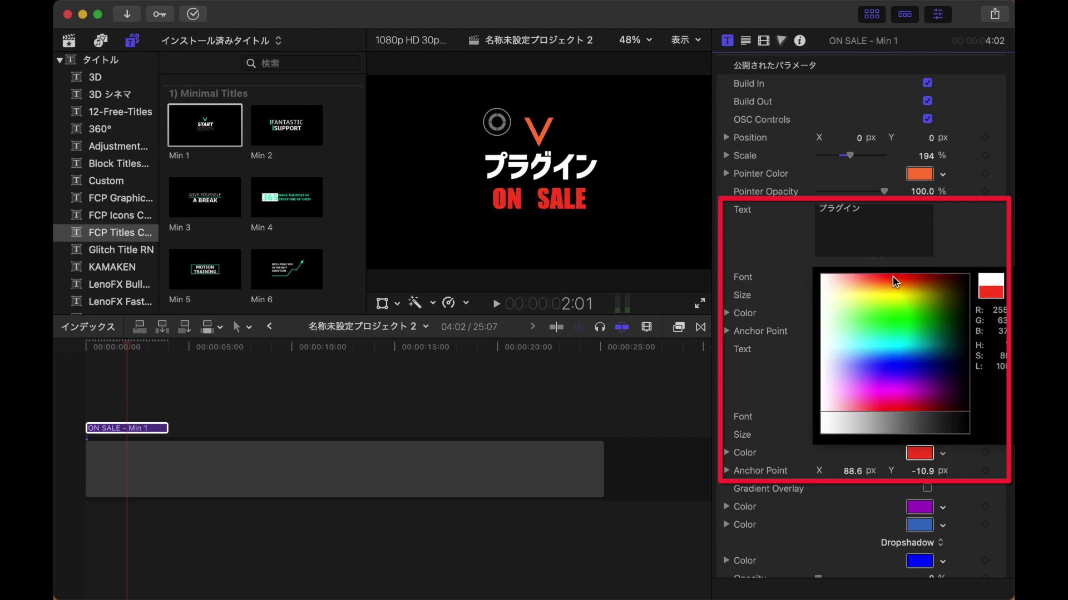
pyautogui.press('Escape')
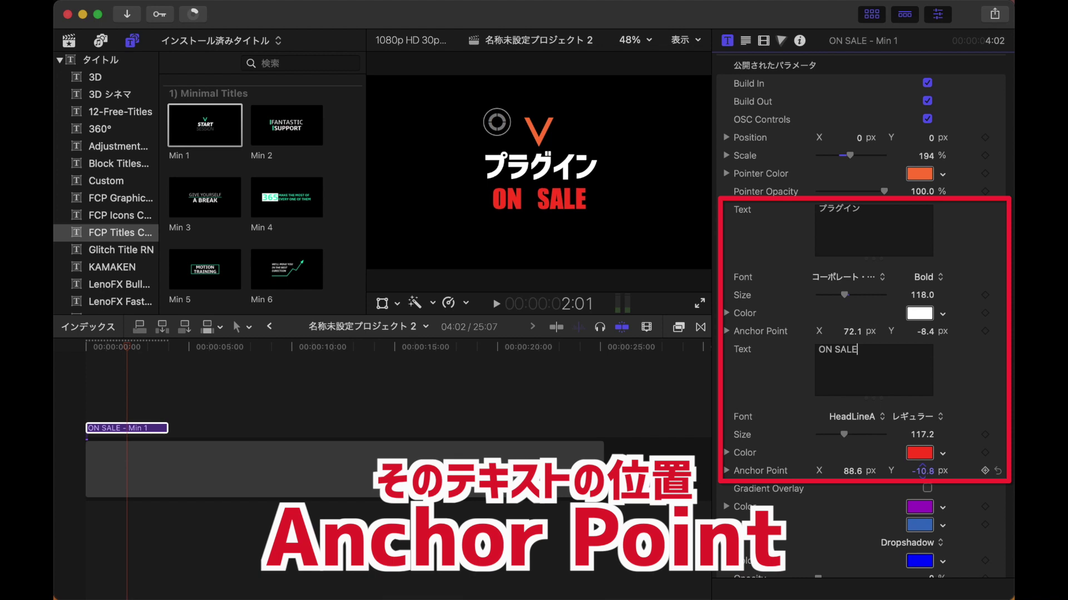
# Set the ON SALE line's Anchor Point Y to -9.9 px and play the title from the timeline start
pyautogui.moveTo(922, 470); pyautogui.dragTo(922, 468)
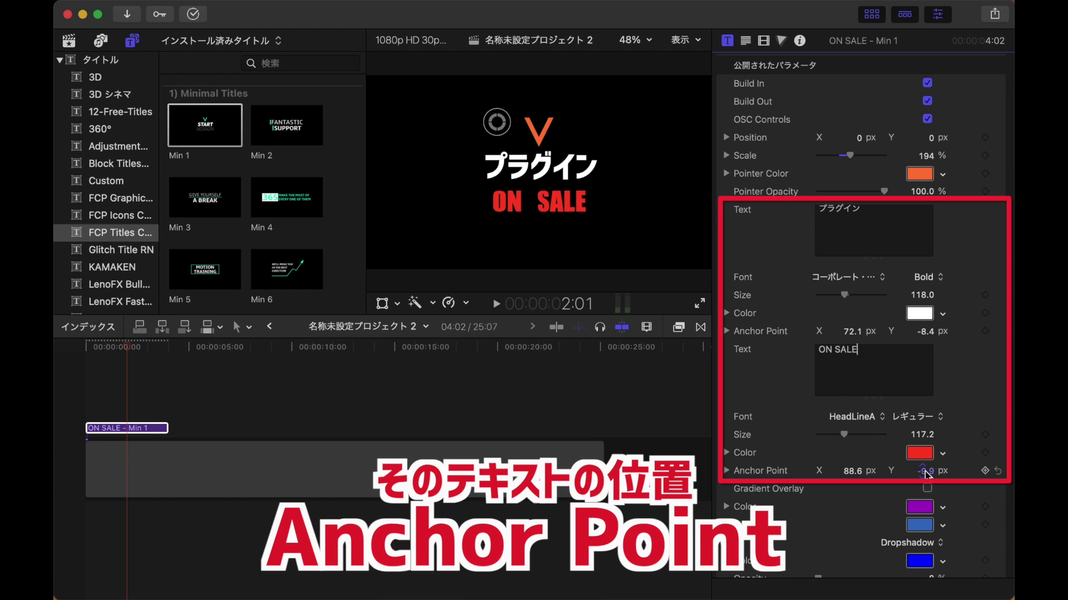
pyautogui.click(83, 347)
pyautogui.press('space')
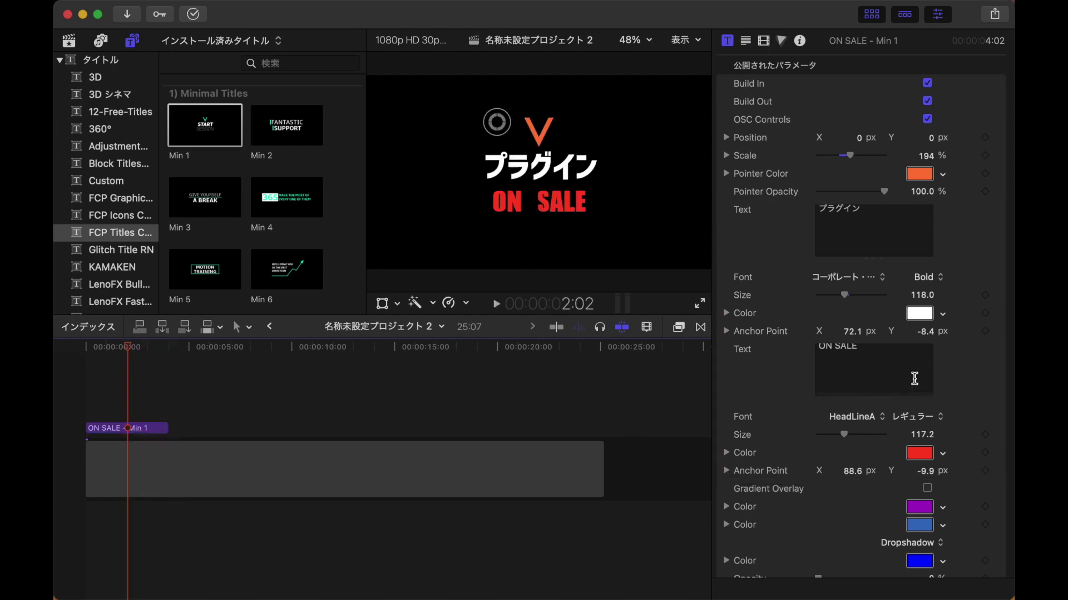
# Enable the title's Gradient Overlay and set its first color to orange and its second to bright blue
pyautogui.scroll(-3, 776, 465)
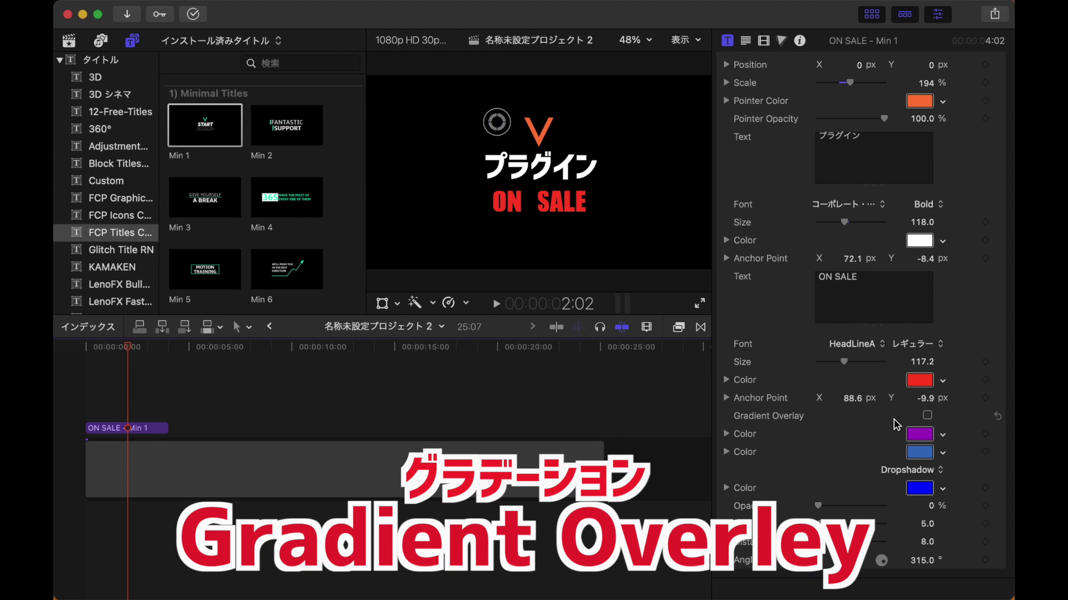
pyautogui.click(927, 416)
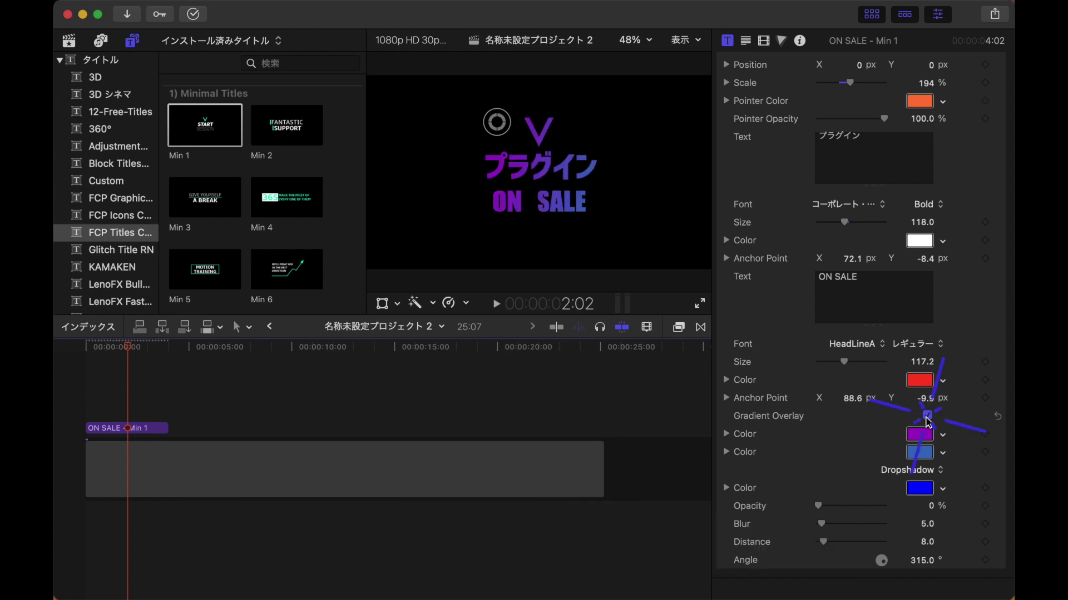
pyautogui.click(942, 435)
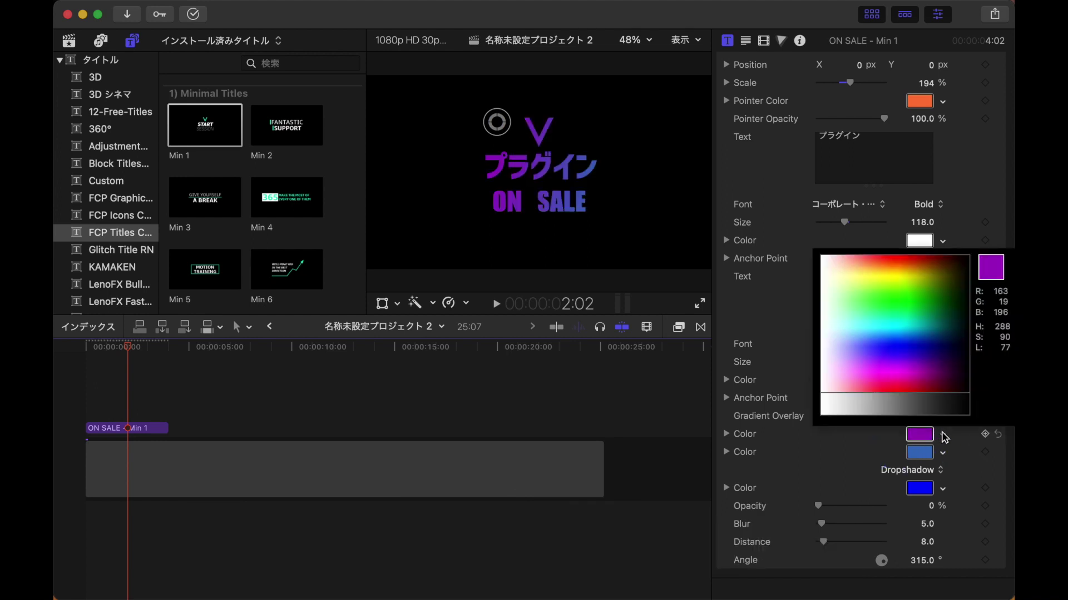
pyautogui.moveTo(935, 364); pyautogui.dragTo(885, 269)
pyautogui.click(942, 453)
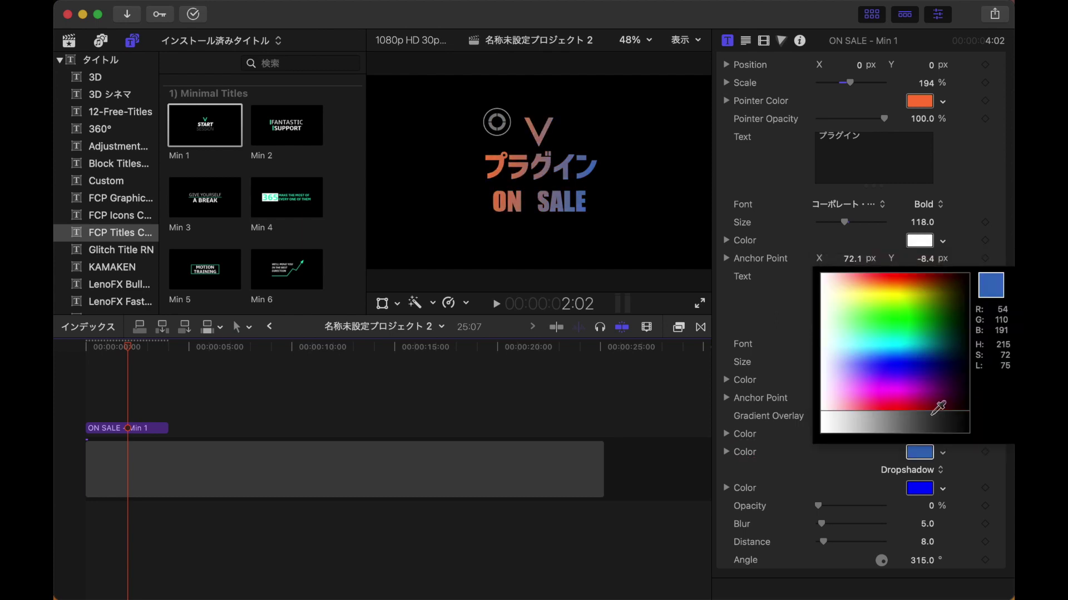
pyautogui.moveTo(939, 408); pyautogui.dragTo(904, 365)
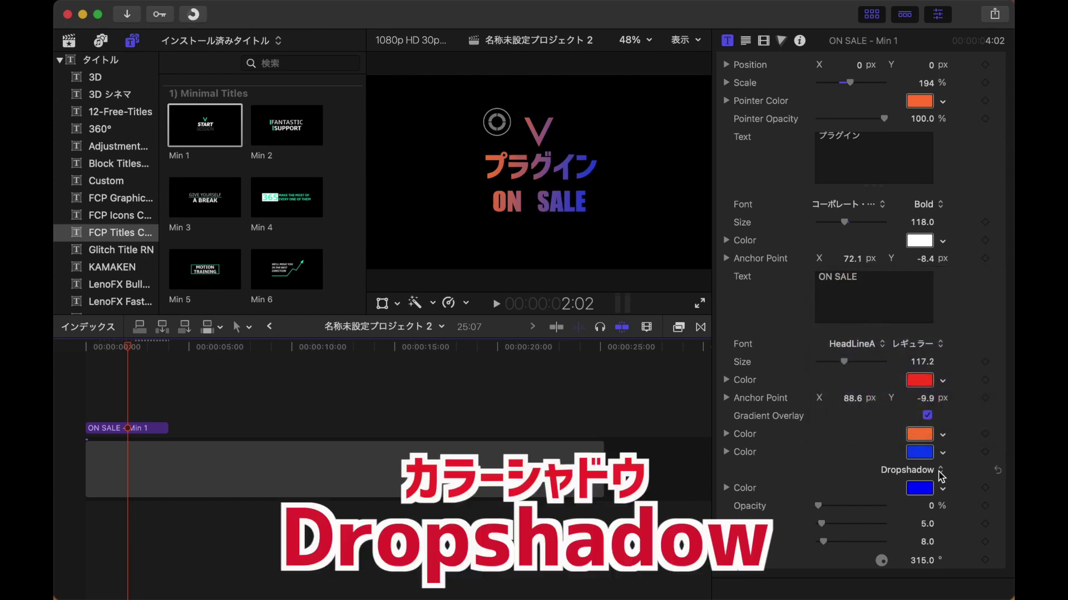
# Set the title's drop shadow color to pale yellow and raise the shadow's opacity
pyautogui.click(940, 472)
pyautogui.click(942, 474)
pyautogui.click(942, 490)
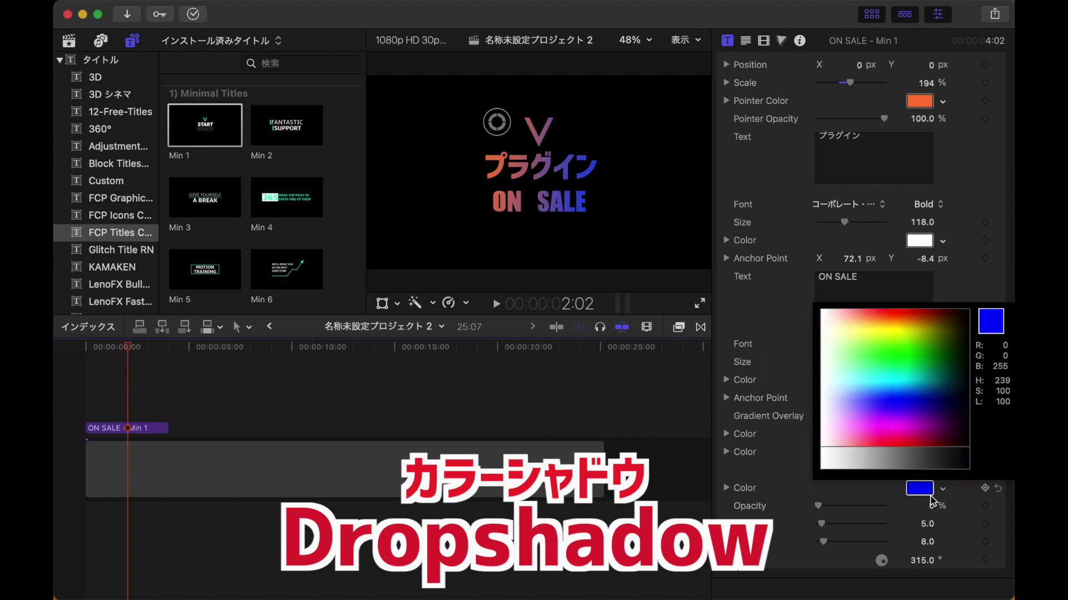
pyautogui.moveTo(890, 345); pyautogui.dragTo(860, 337)
pyautogui.press('Escape')
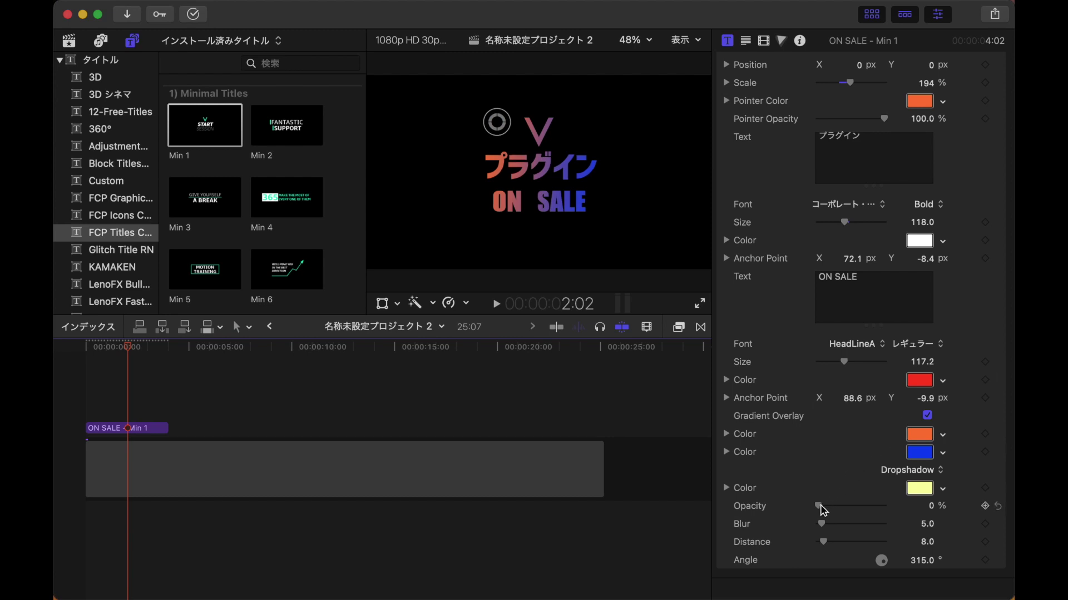
pyautogui.moveTo(818, 506); pyautogui.dragTo(889, 568)
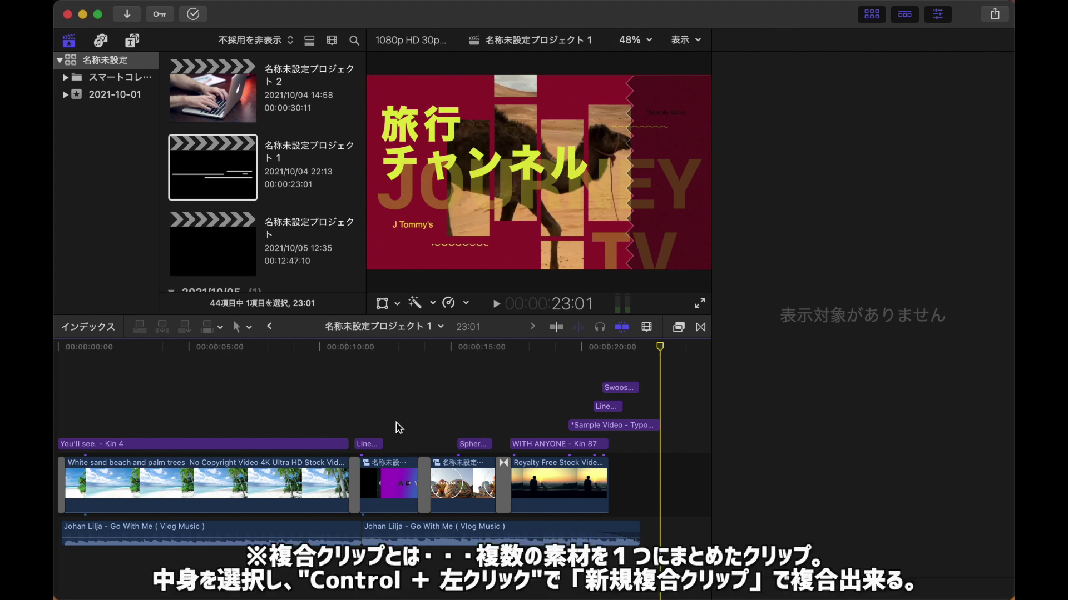
# Select the two compound clips in 名称未設定プロジェクト 1, open the first one to inspect its contents, and return to the project timeline
pyautogui.click(400, 478)
pyautogui.press('super+4')
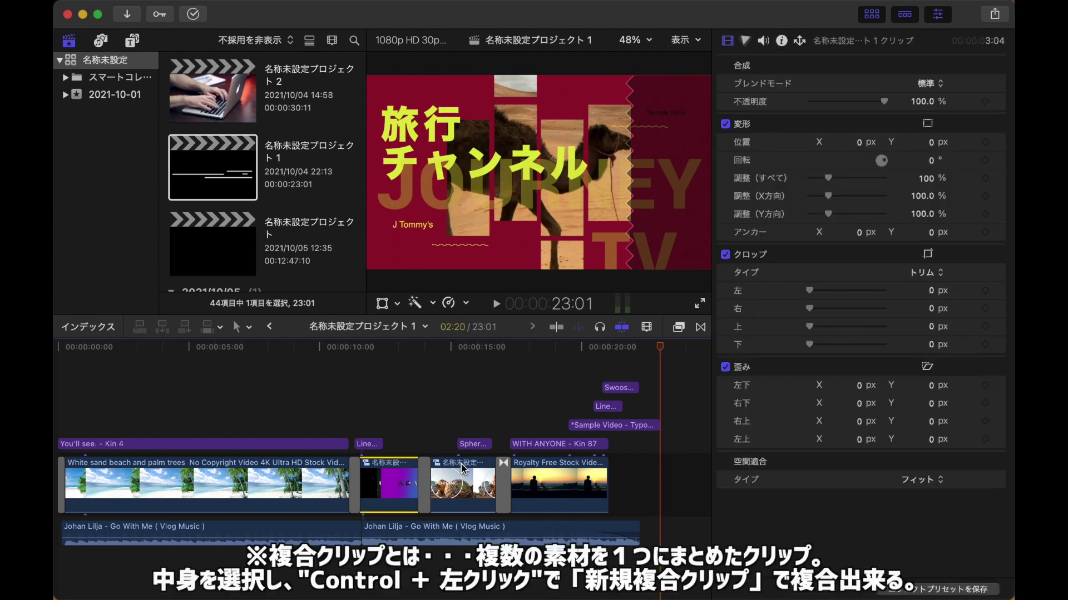
pyautogui.keyDown('super'); pyautogui.click(462, 469); pyautogui.keyUp('super')
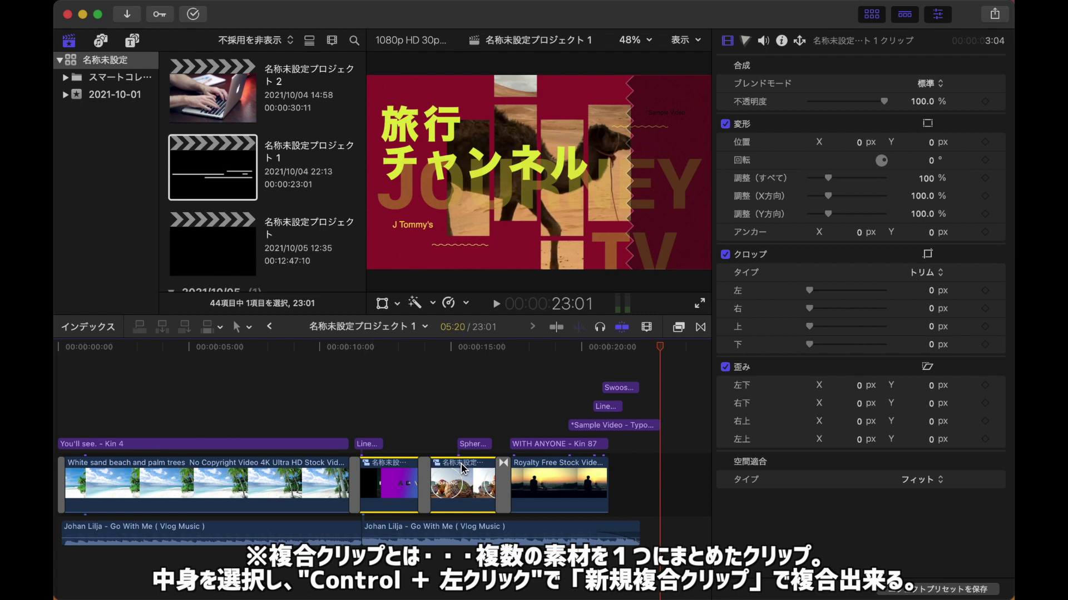
pyautogui.doubleClick(405, 481)
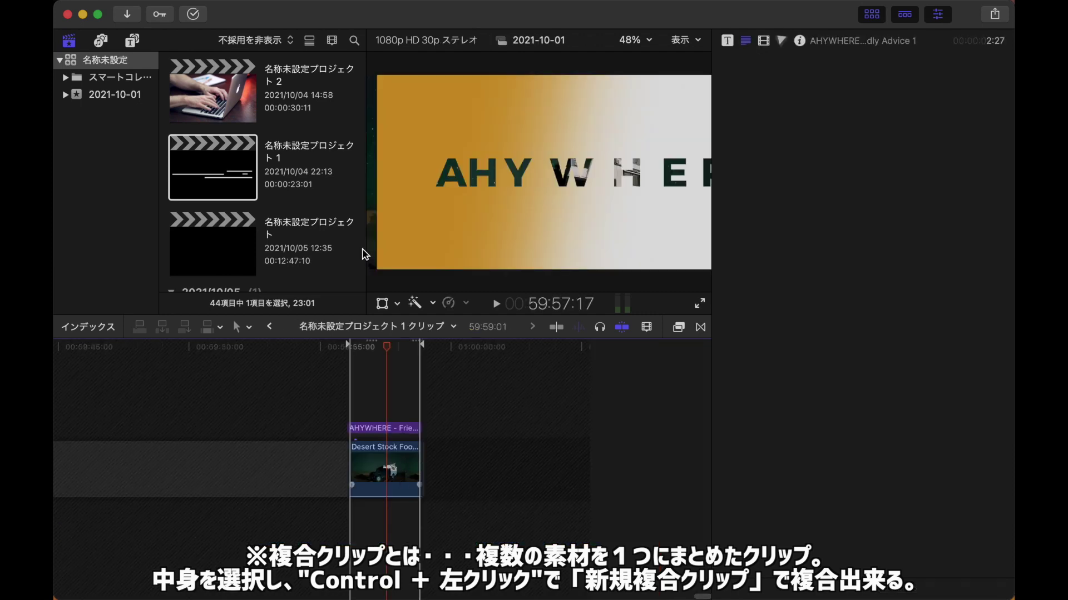
pyautogui.click(269, 331)
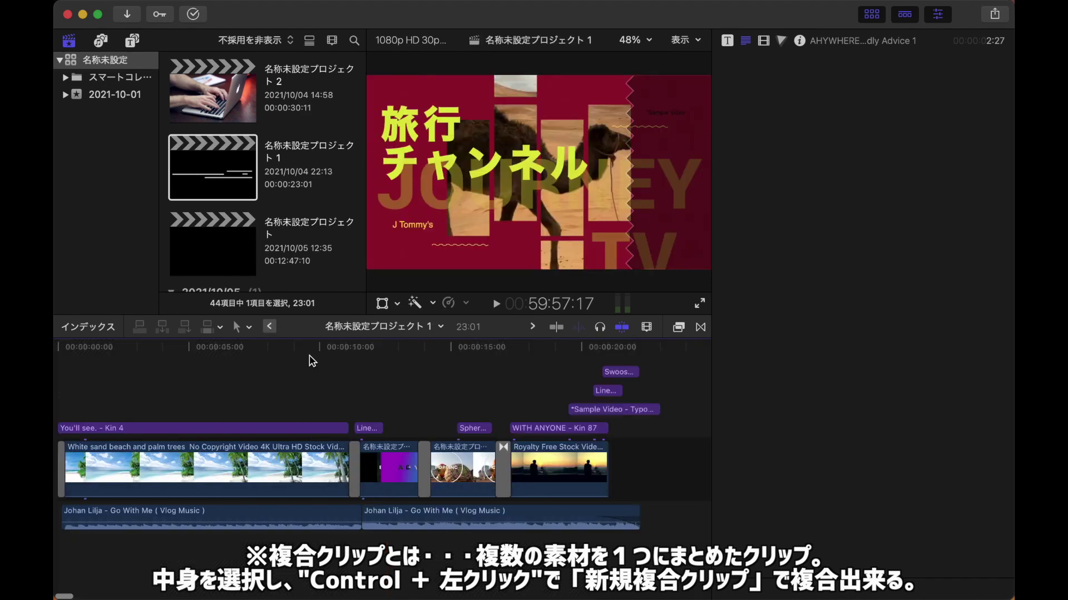
# Open the hot air balloon compound clip to inspect its layers, then return to the project and play the transition following it
pyautogui.doubleClick(477, 470)
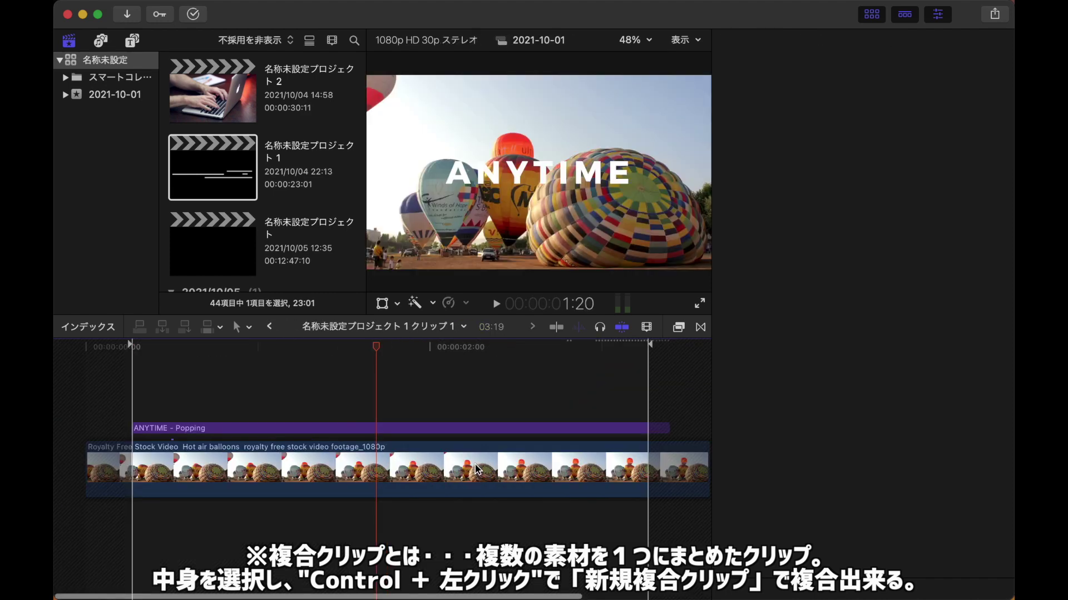
pyautogui.click(269, 327)
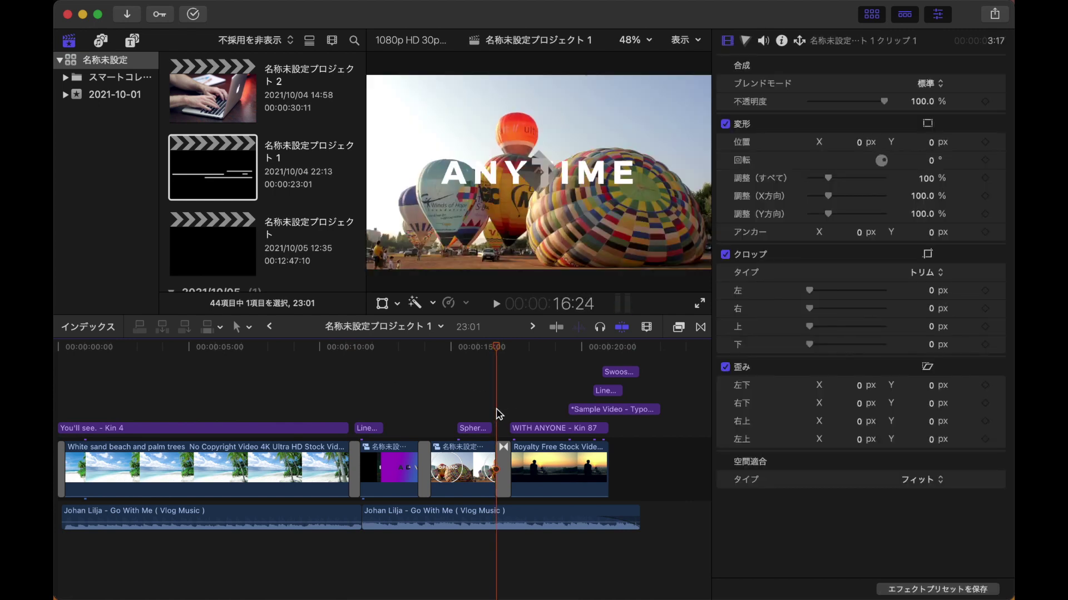
pyautogui.press('space')
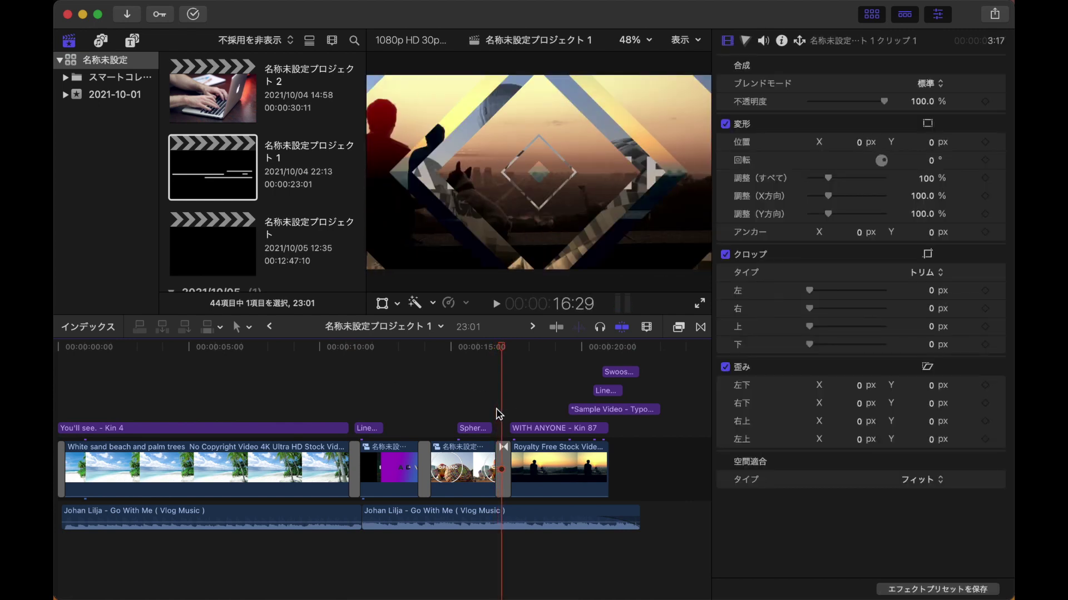